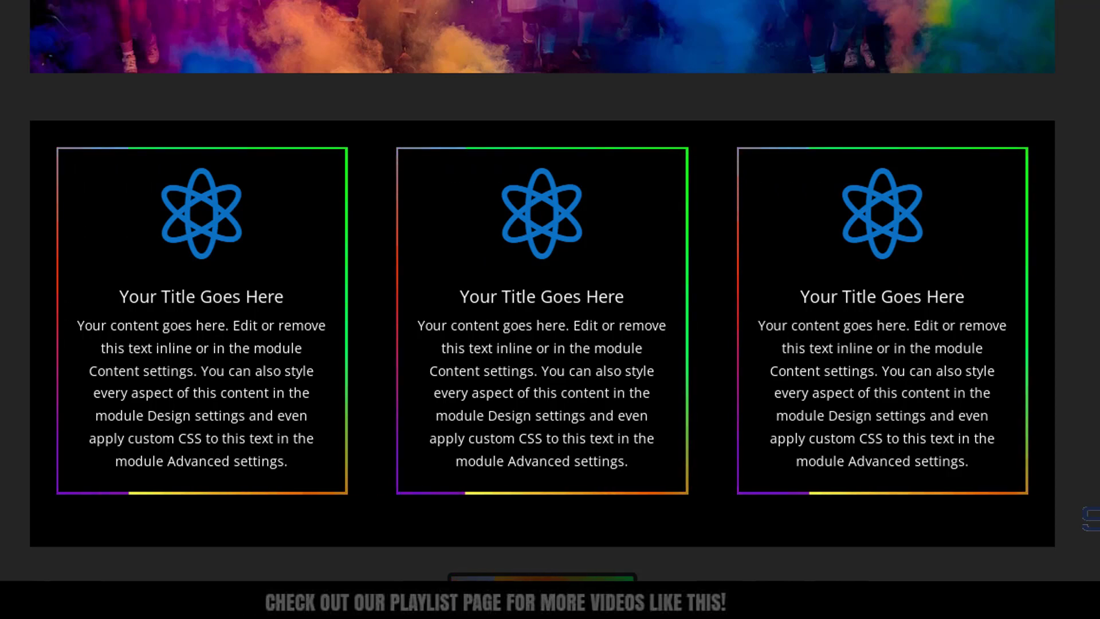
Step: Examine the animated gradient borders on the finished page and the CodePen example the effect comes from
scroll(542, 290, down, 5)
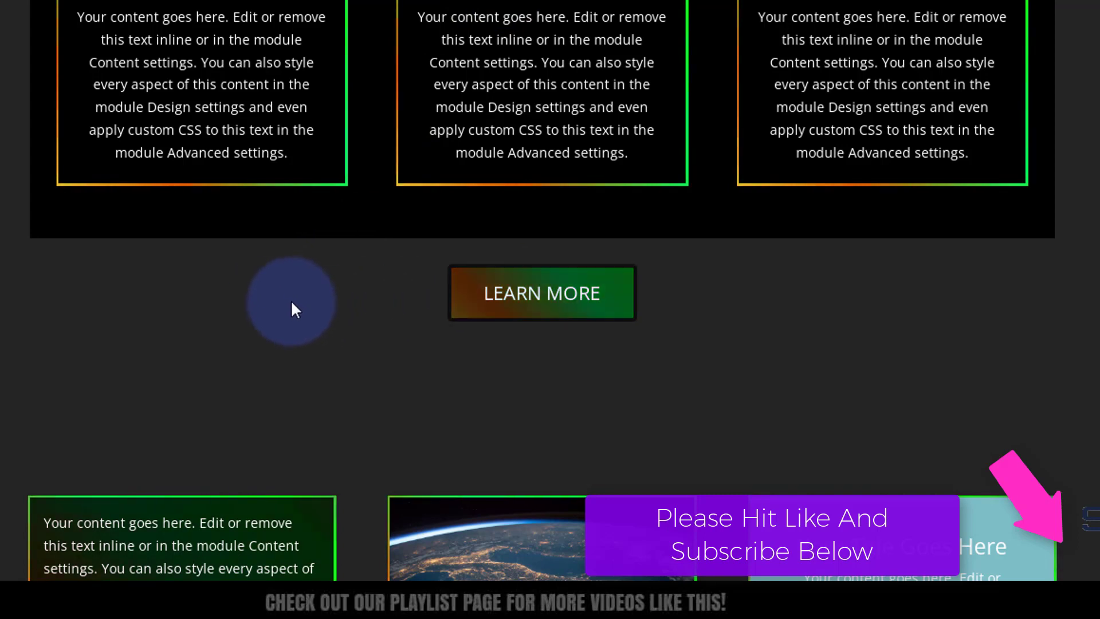
scroll(290, 301, down, 3)
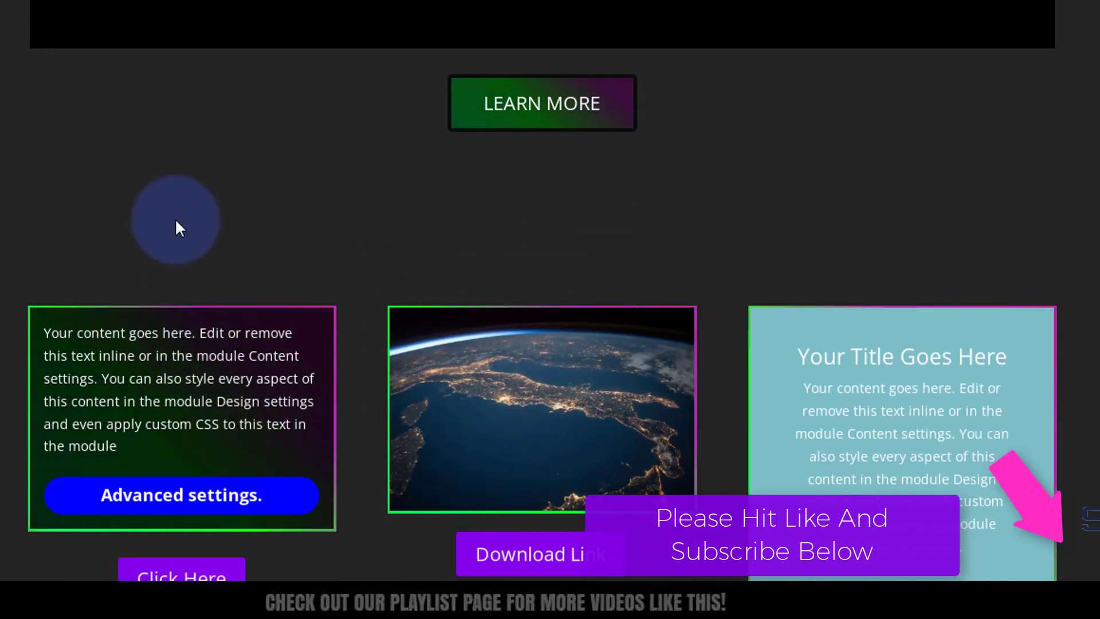
scroll(163, 252, up, 7)
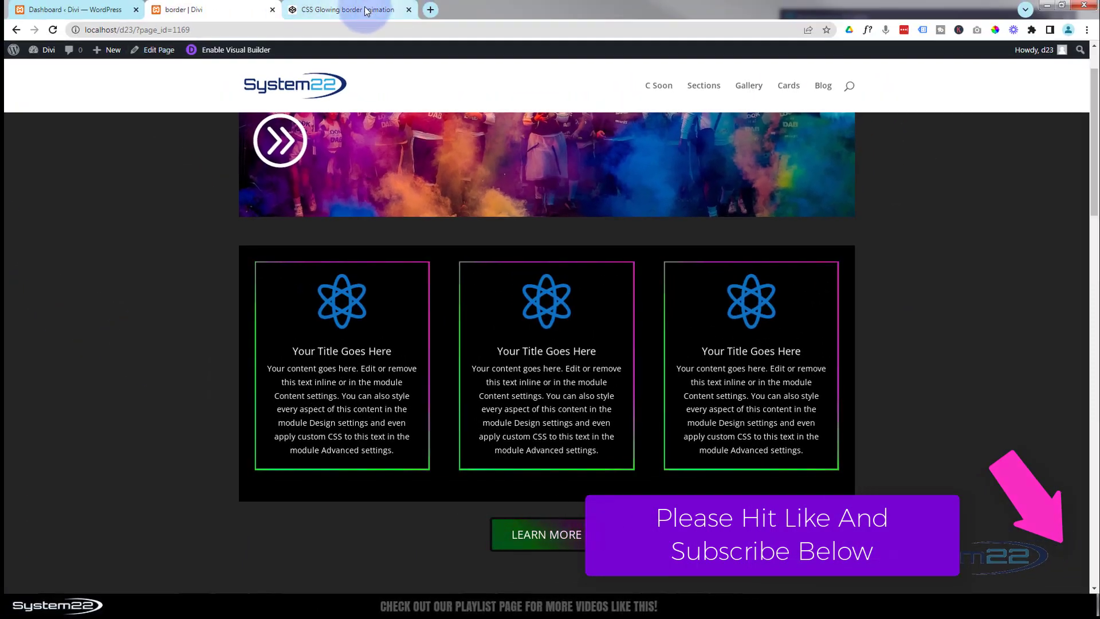
click(339, 11)
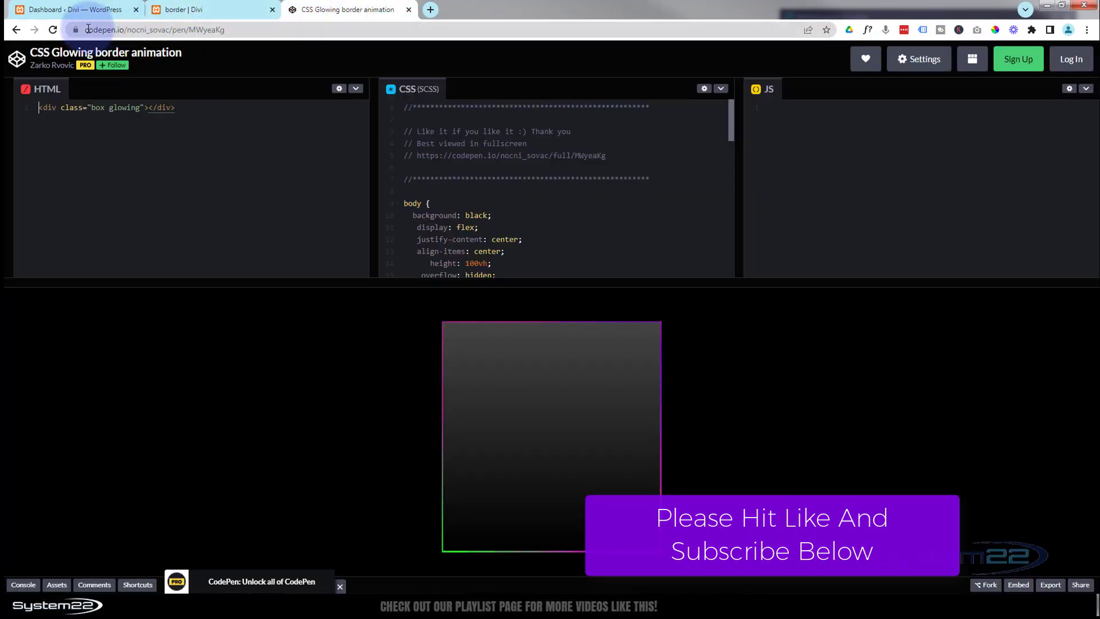
drag(88, 30, 249, 33)
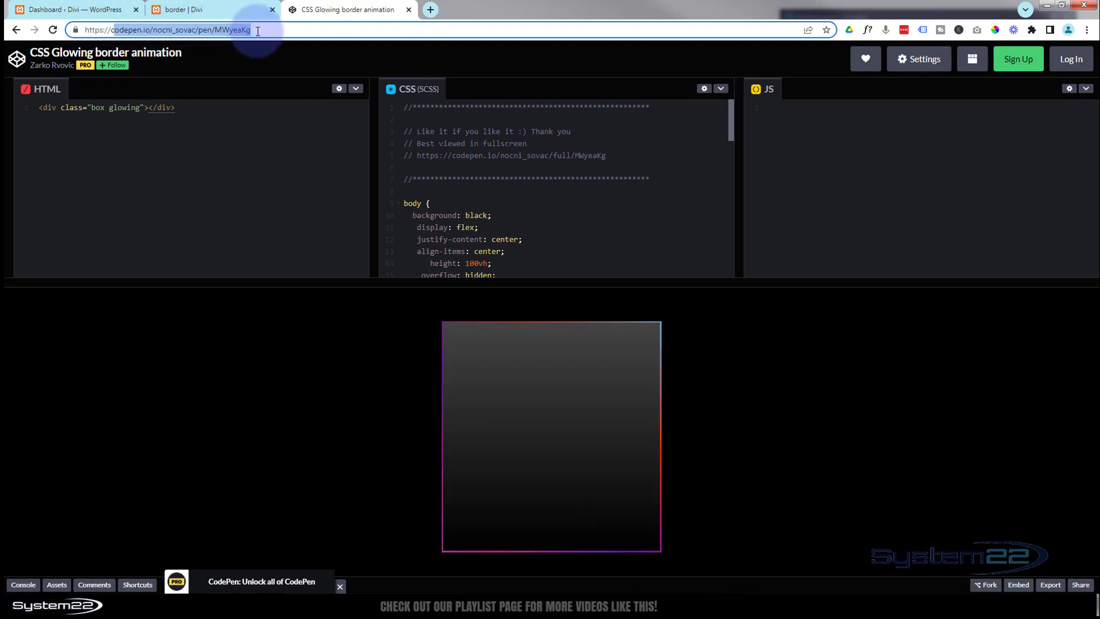
Step: Return to the border page and open it in the Divi Visual Builder
click(235, 8)
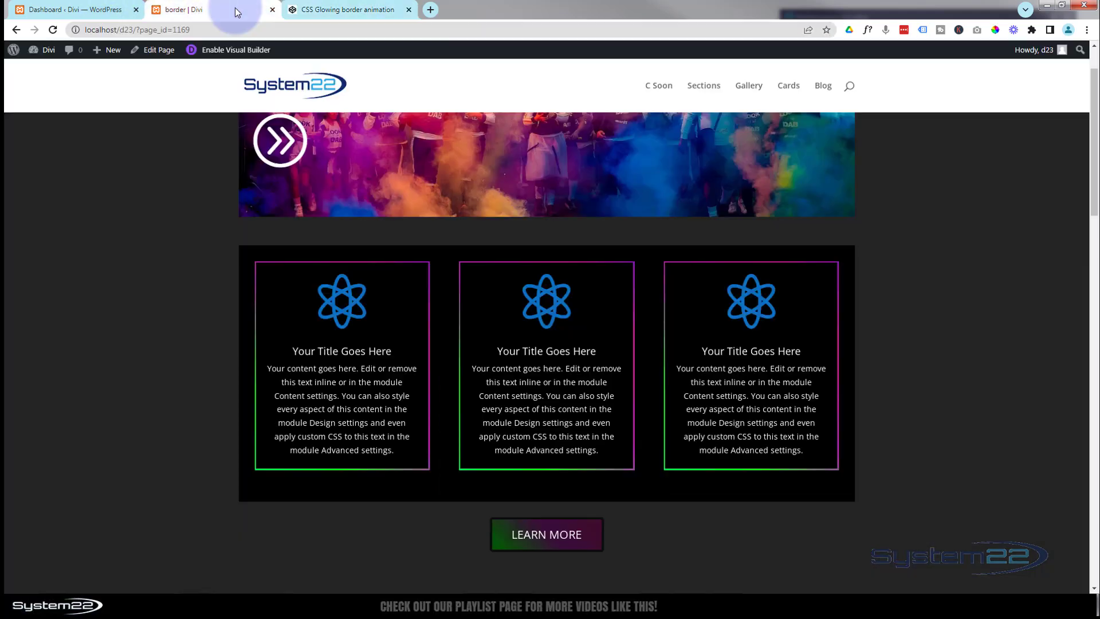
click(229, 50)
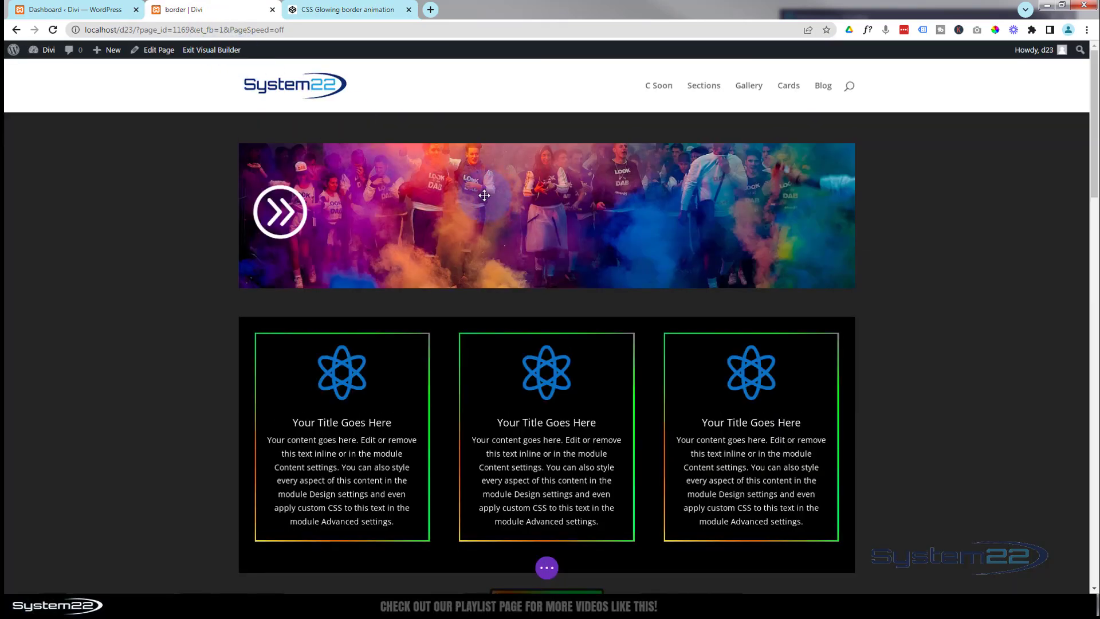
scroll(484, 196, down, 5)
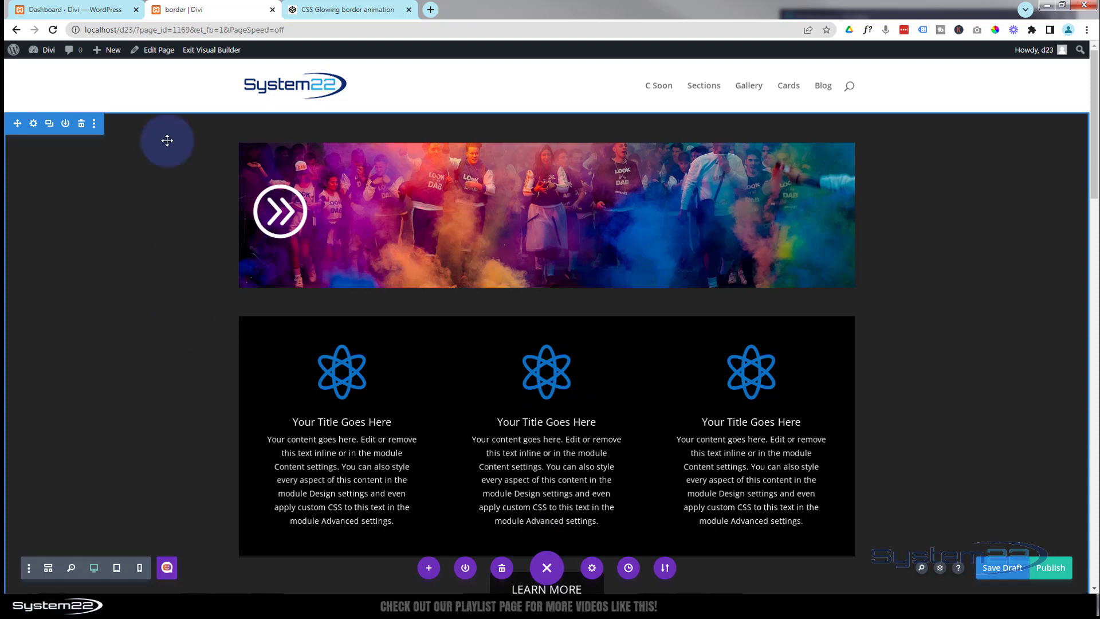
Step: Open the Divi Theme Options in the WordPress dashboard and go to the Custom CSS box
click(63, 10)
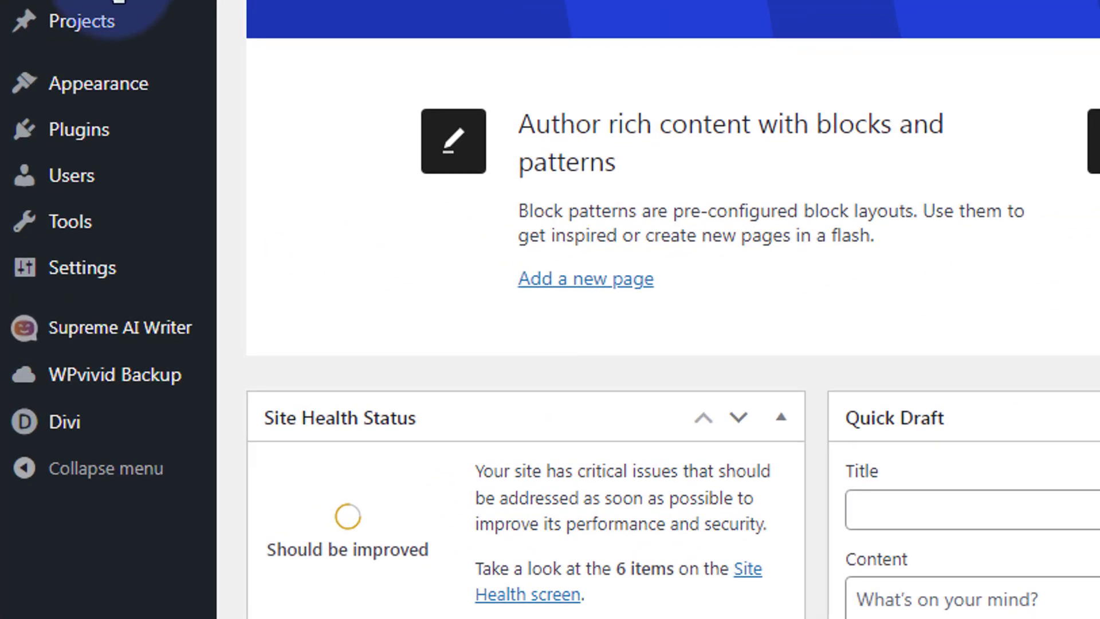
mouse_move(80, 410)
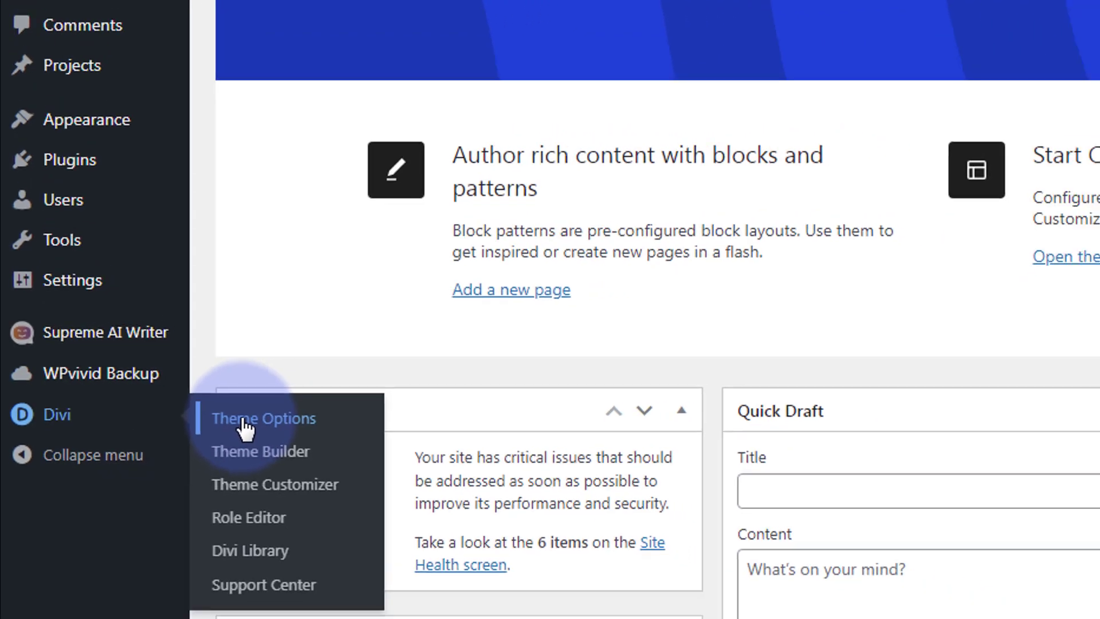
click(268, 434)
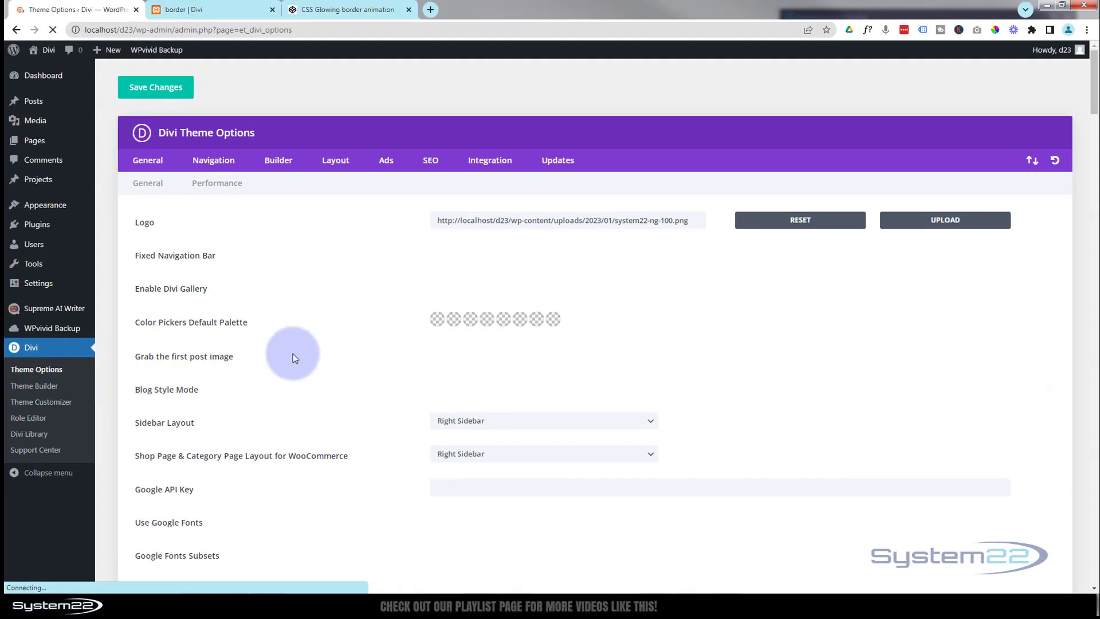
scroll(319, 319, down, 13)
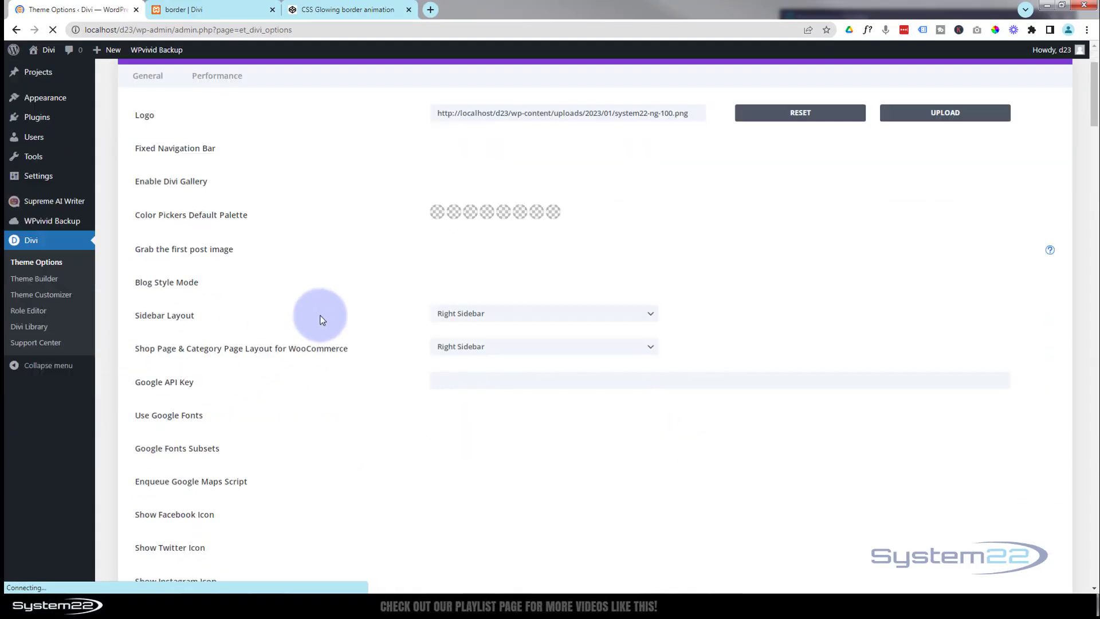
scroll(320, 319, down, 3)
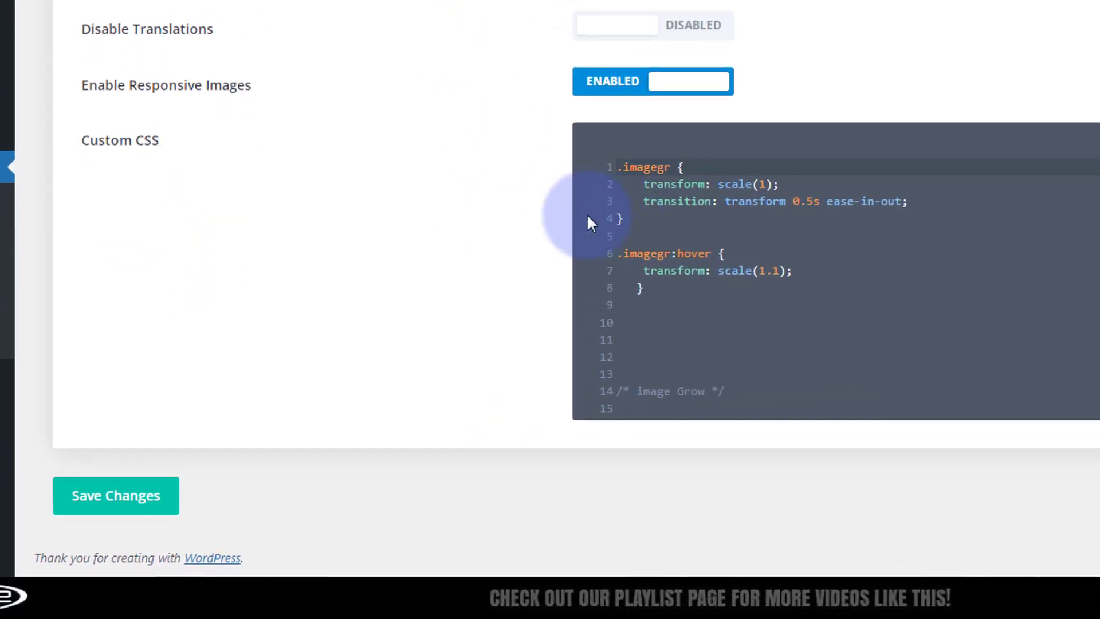
click(637, 212)
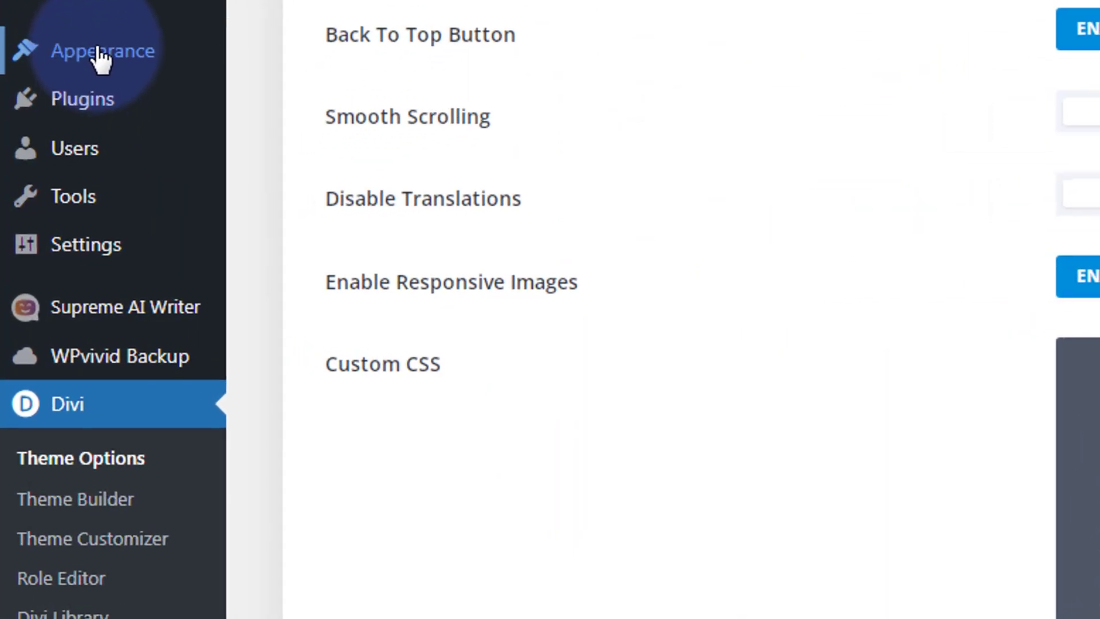
Step: Open the Additional CSS section of the WordPress theme customizer
mouse_move(43, 149)
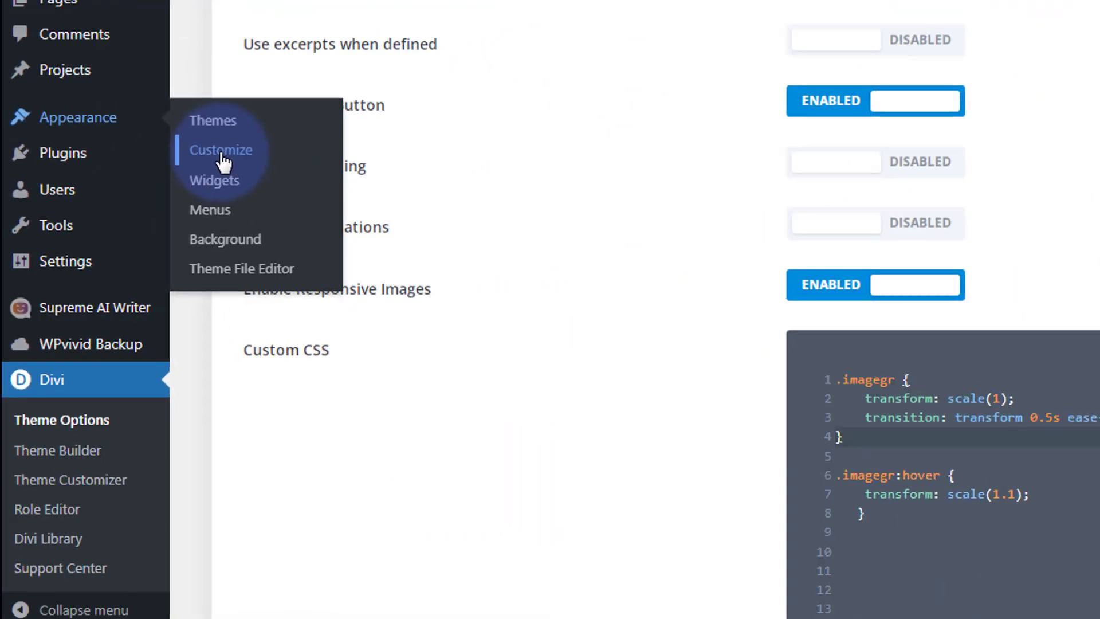
click(297, 106)
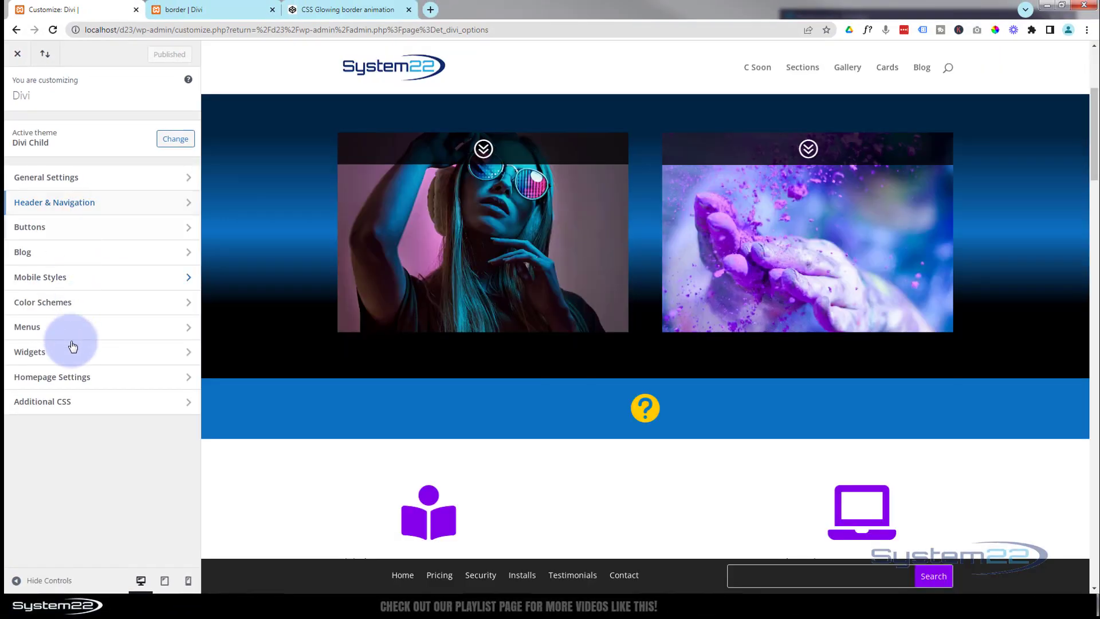
click(87, 406)
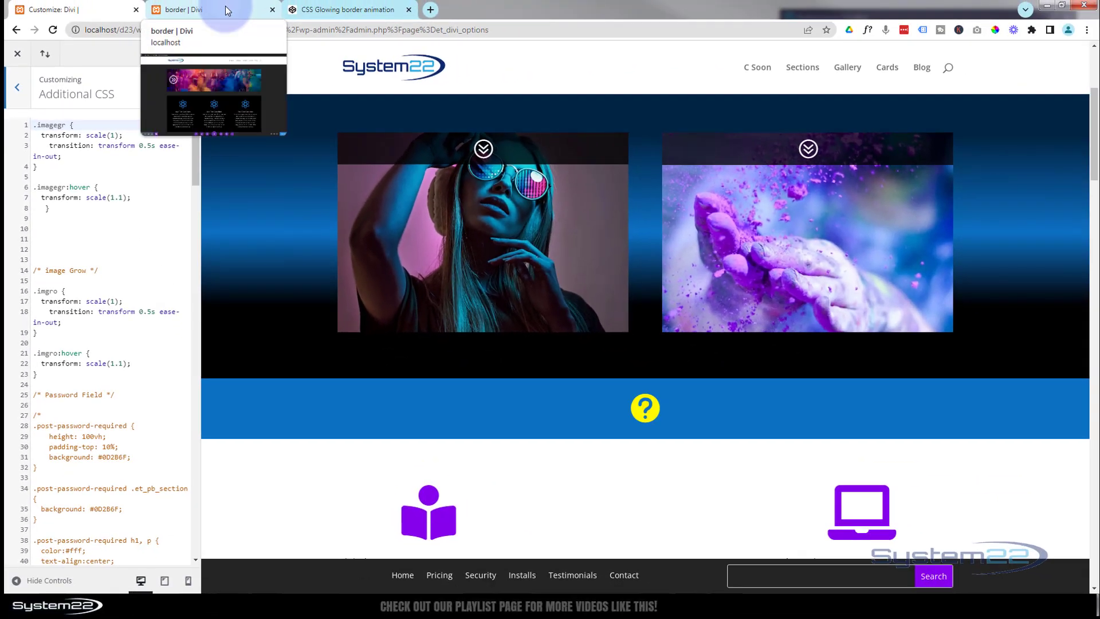
Step: Return to the border page and insert a Code module below the first column's blurb, ready for code entry
click(225, 6)
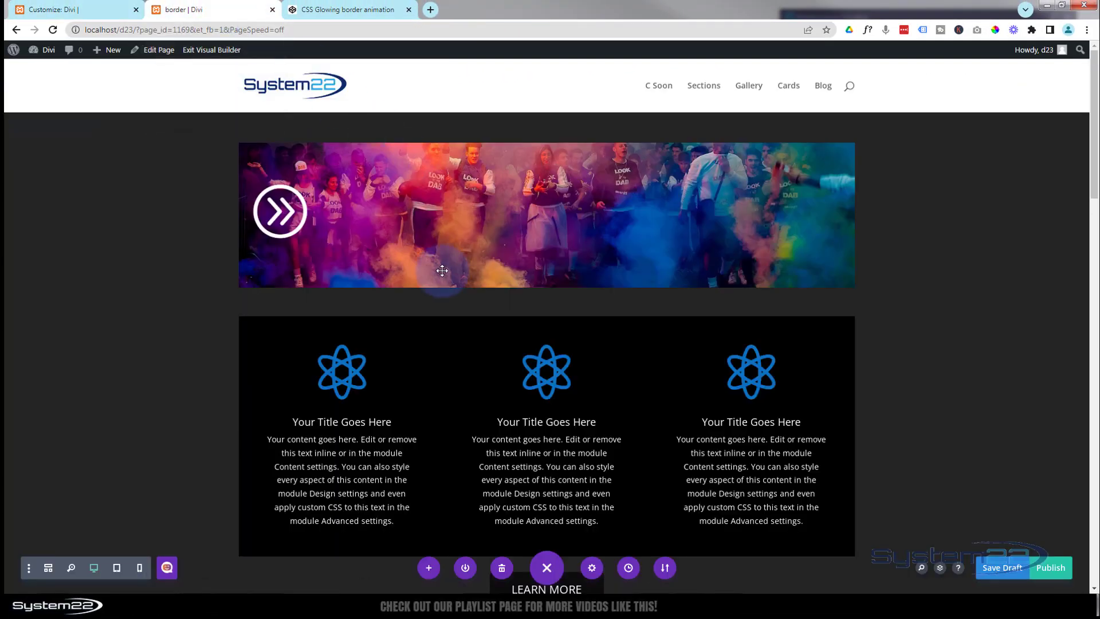
scroll(442, 270, down, 2)
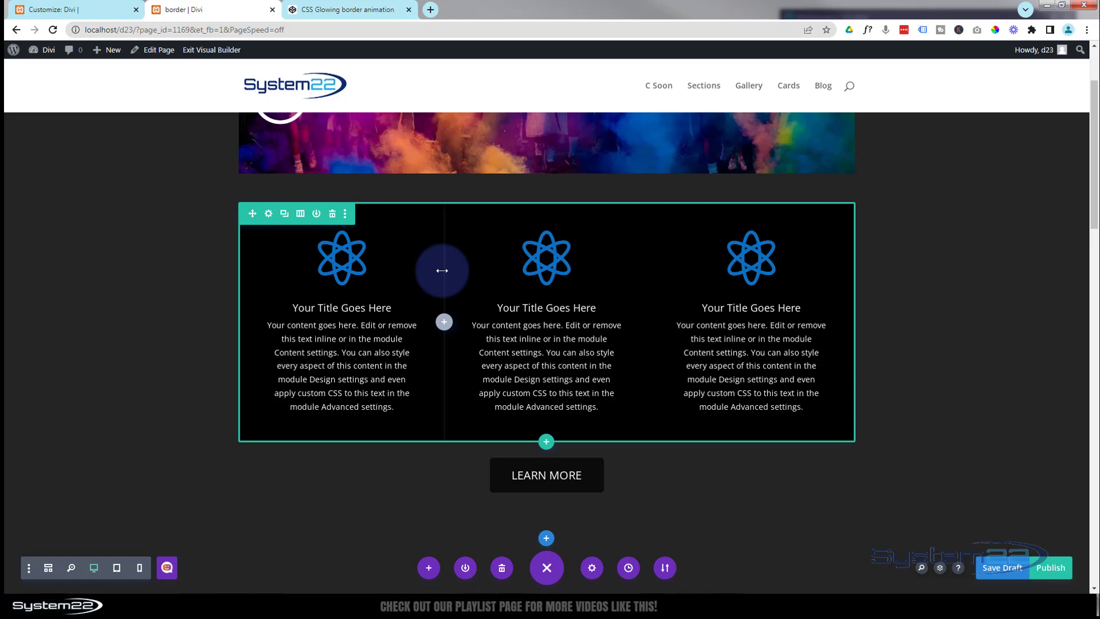
scroll(442, 271, down, 1)
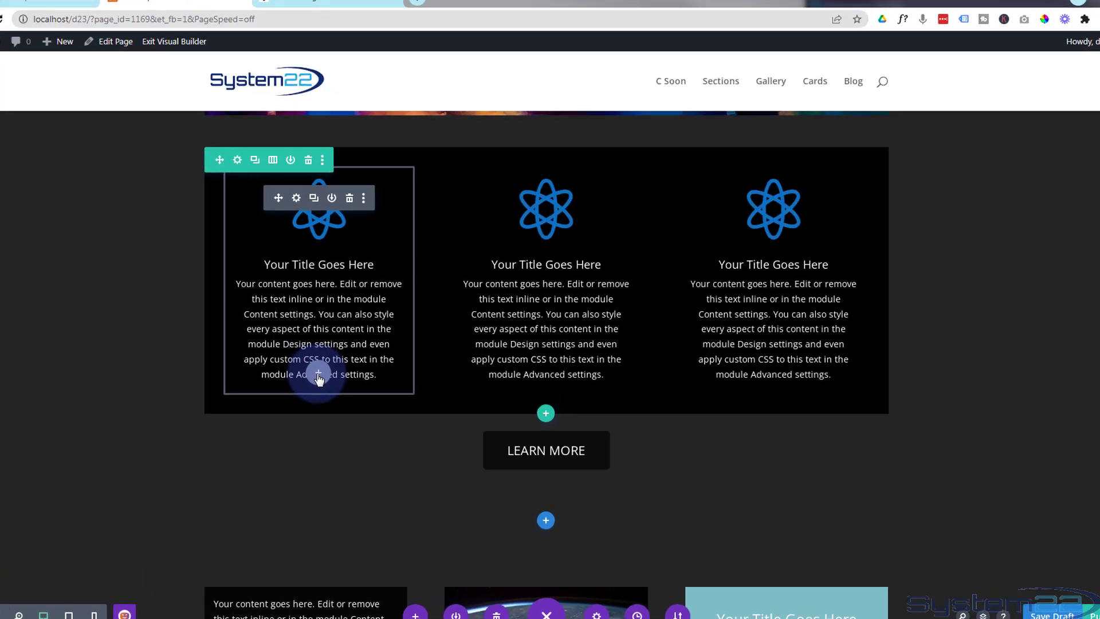
click(342, 350)
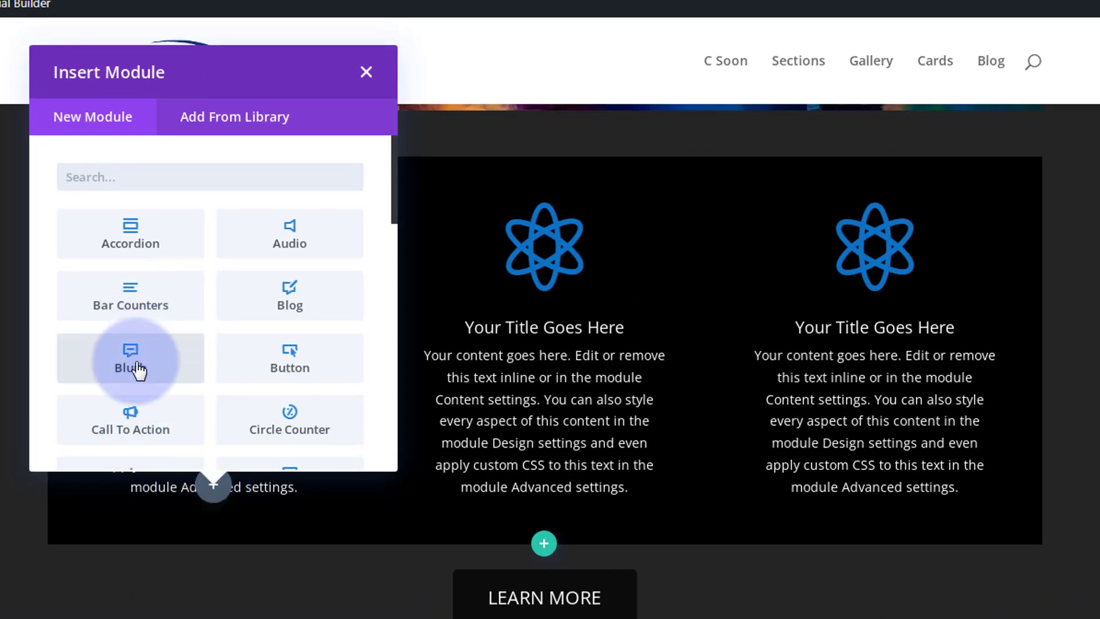
scroll(138, 369, down, 2)
scroll(138, 369, down, 1)
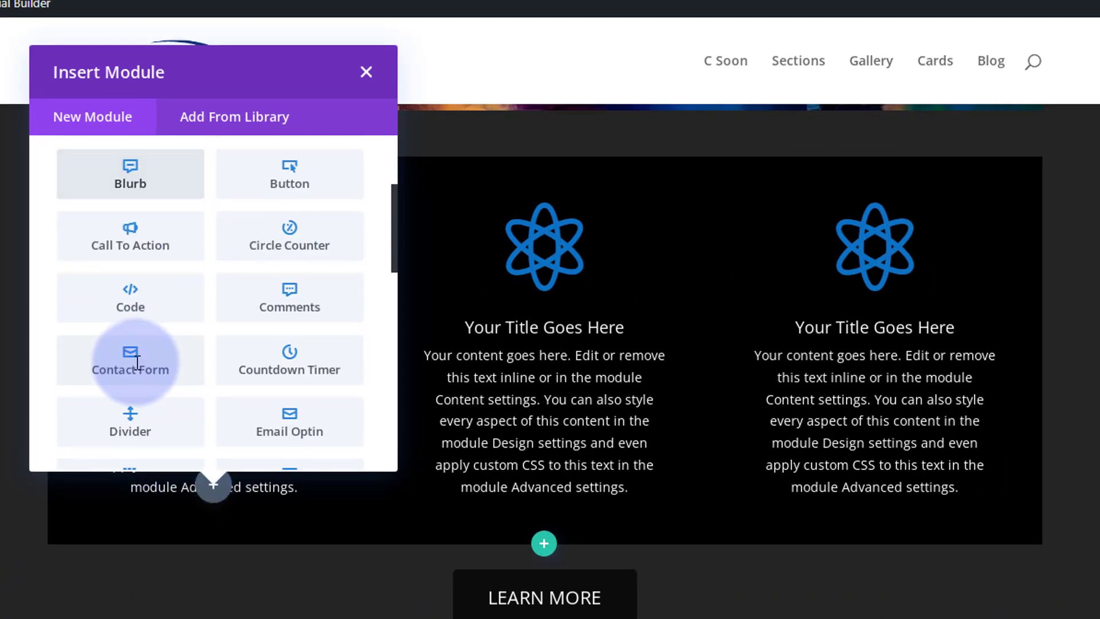
click(136, 314)
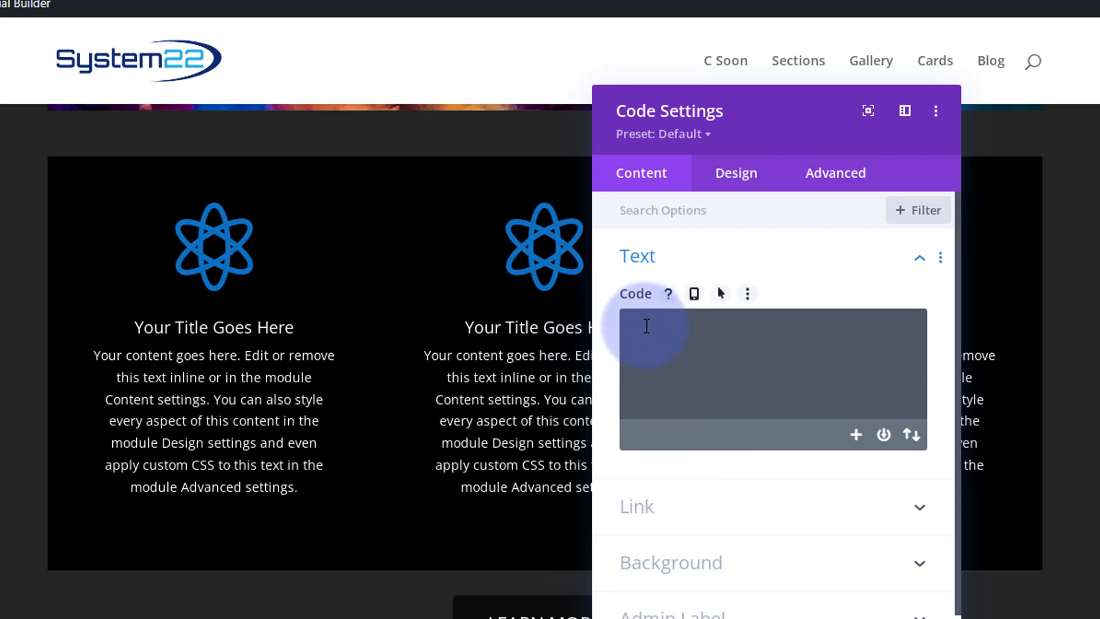
click(646, 325)
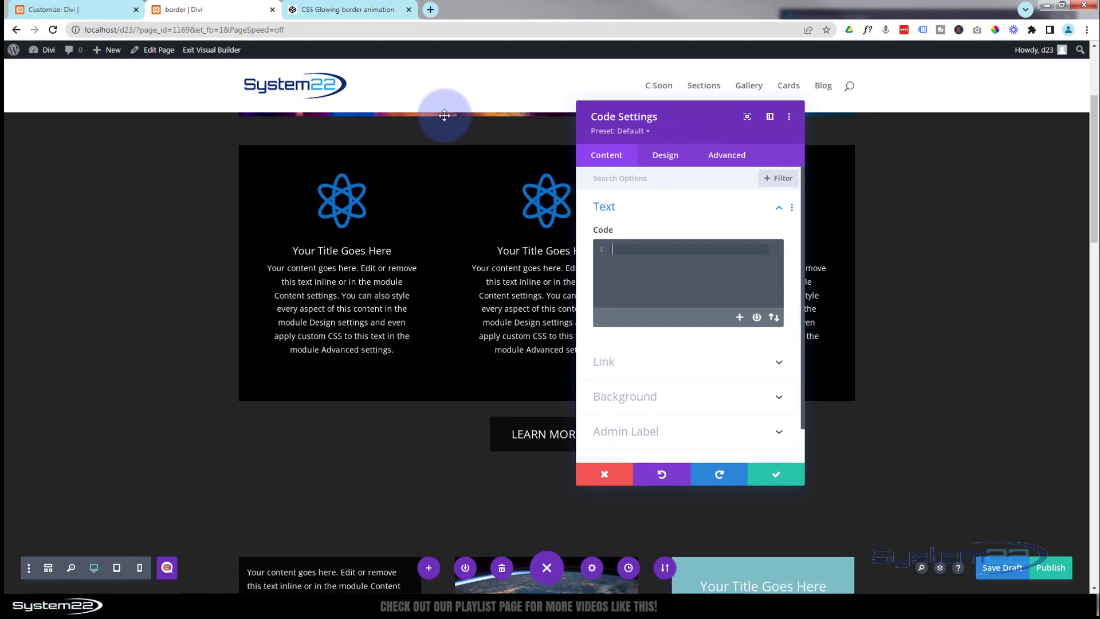
click(359, 10)
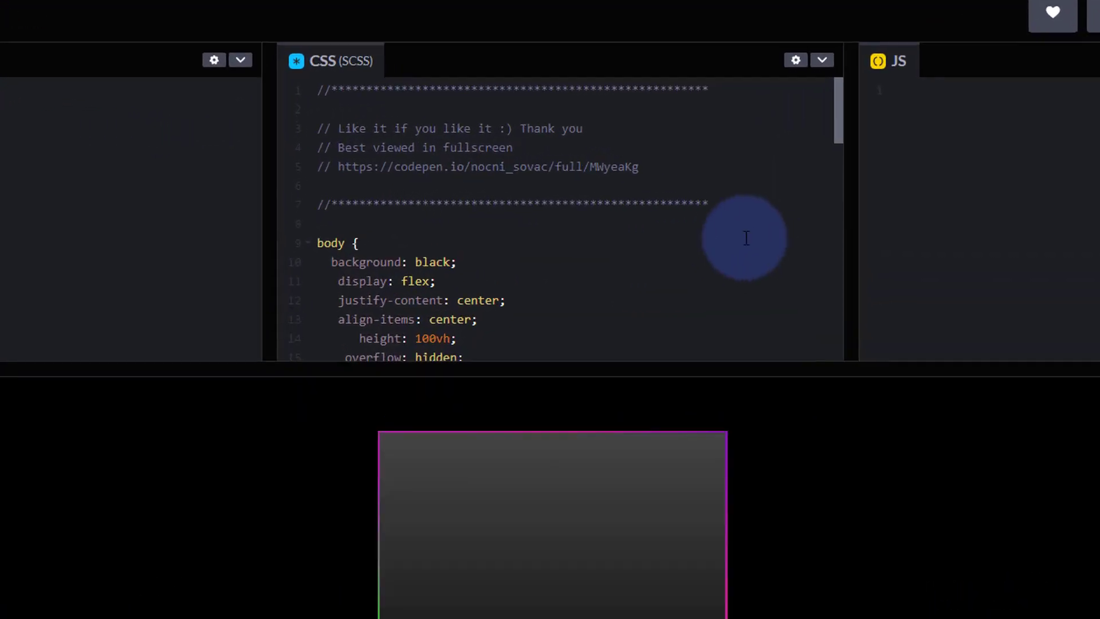
click(666, 193)
scroll(805, 261, down, 4)
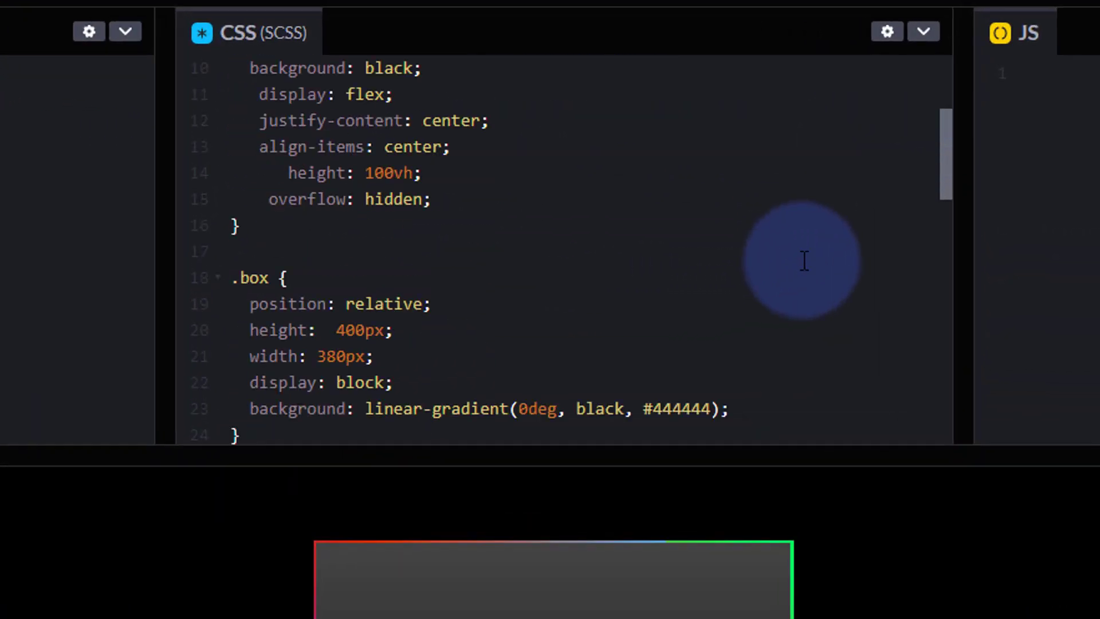
scroll(805, 261, down, 6)
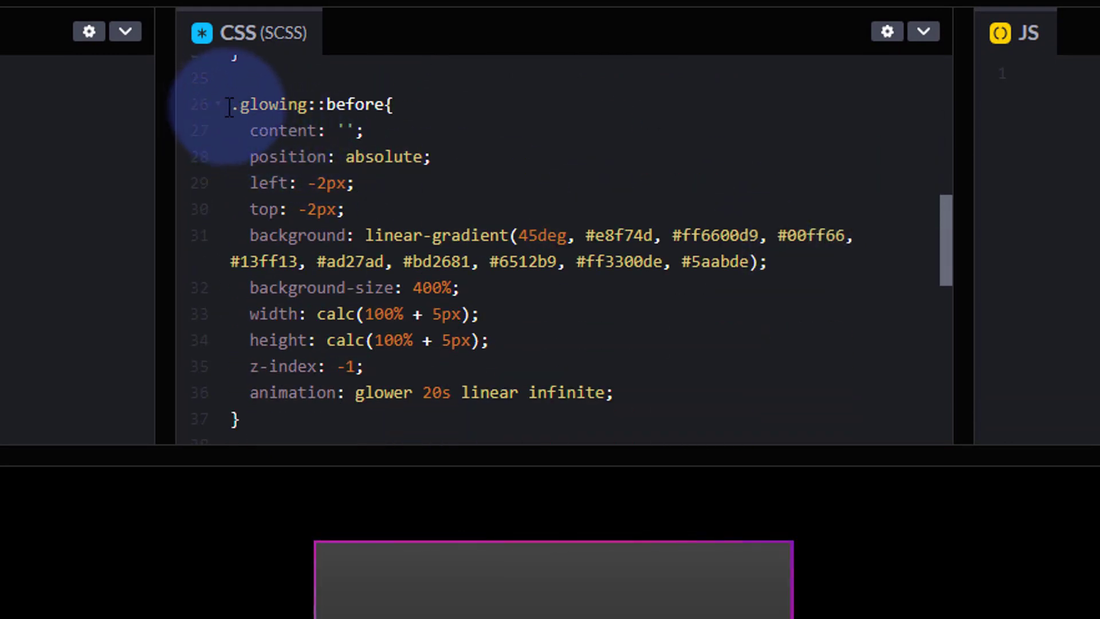
drag(229, 107, 380, 391)
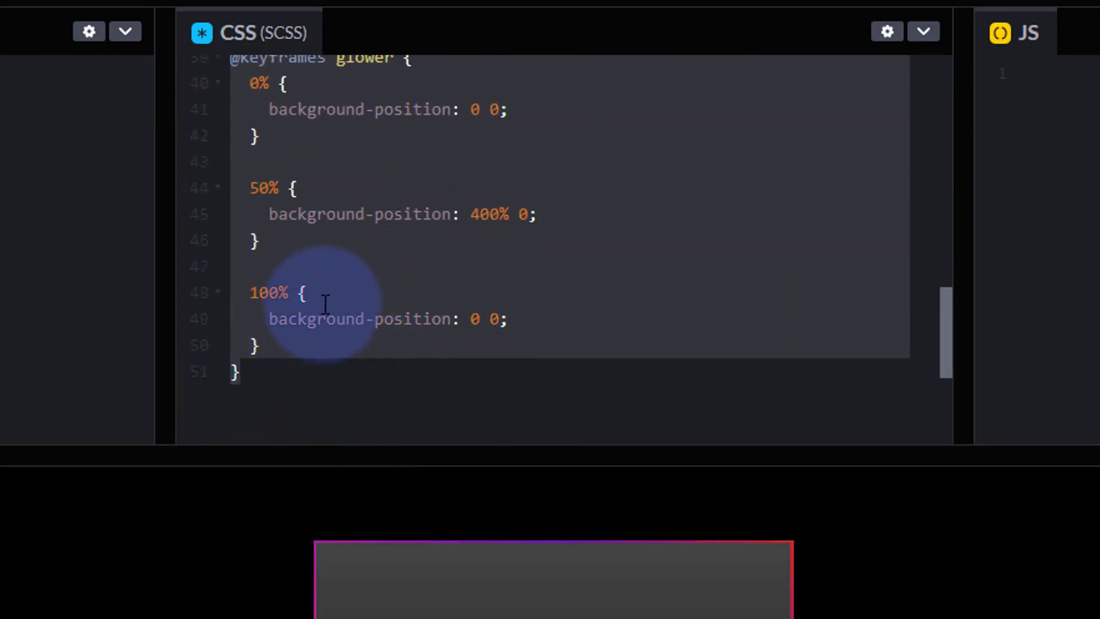
scroll(429, 361, up, 6)
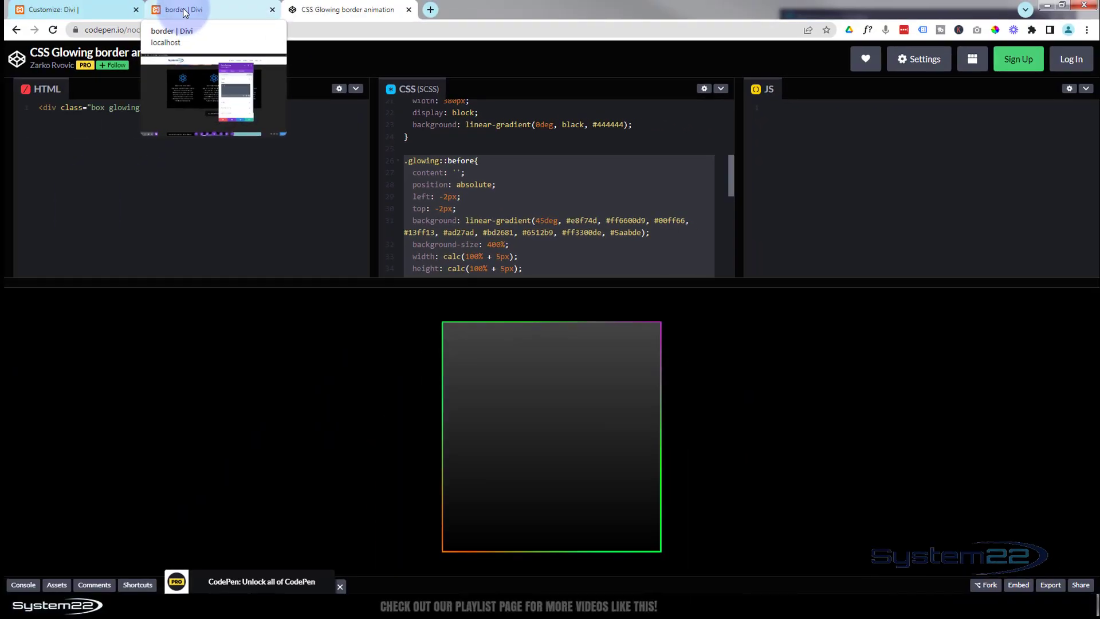
Step: In the border page's Code module, enter opening and closing <style> tags with an empty line between them
click(192, 10)
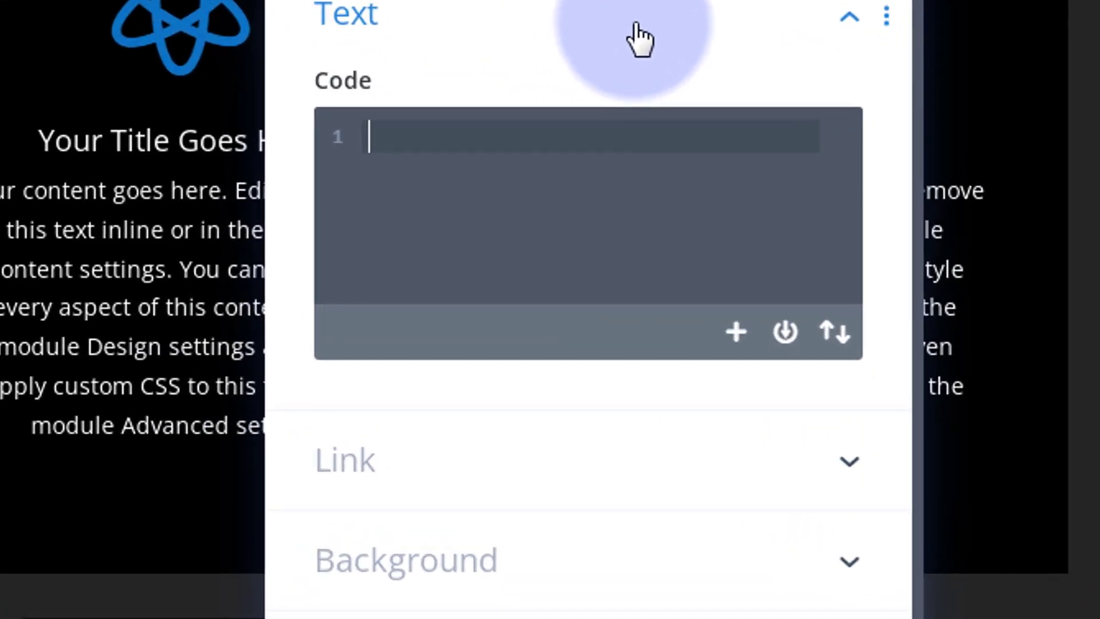
text(<)
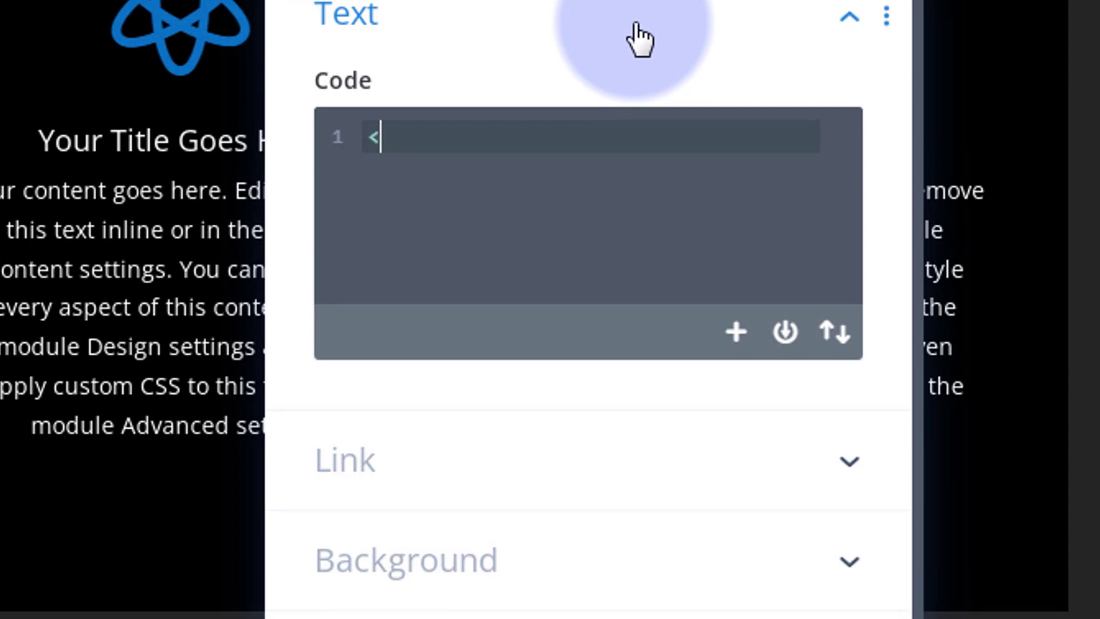
text(style)
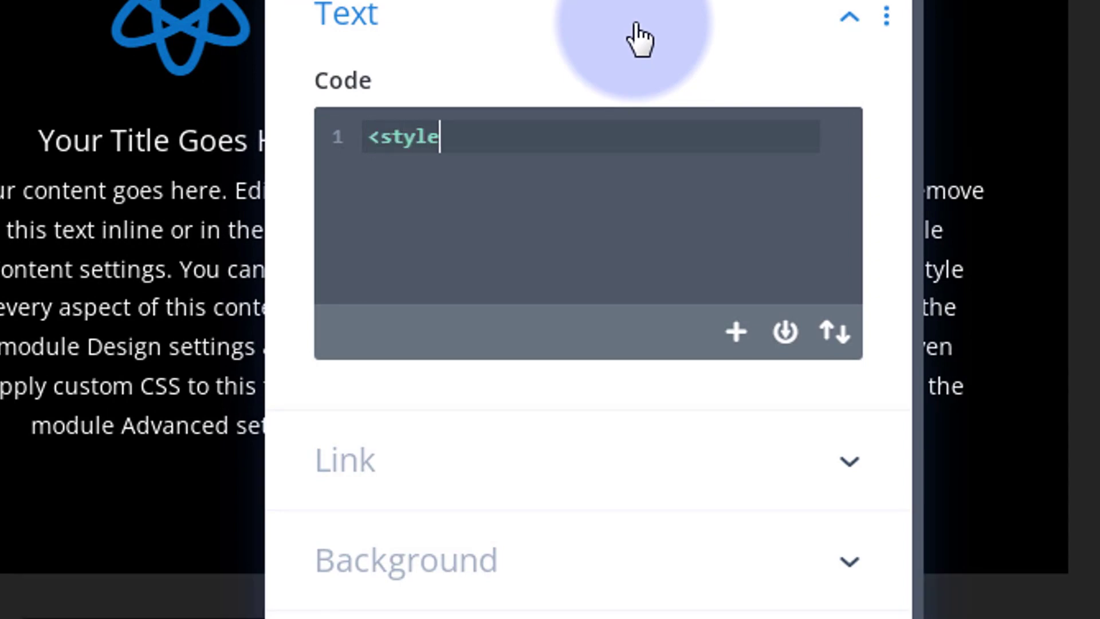
text(>)
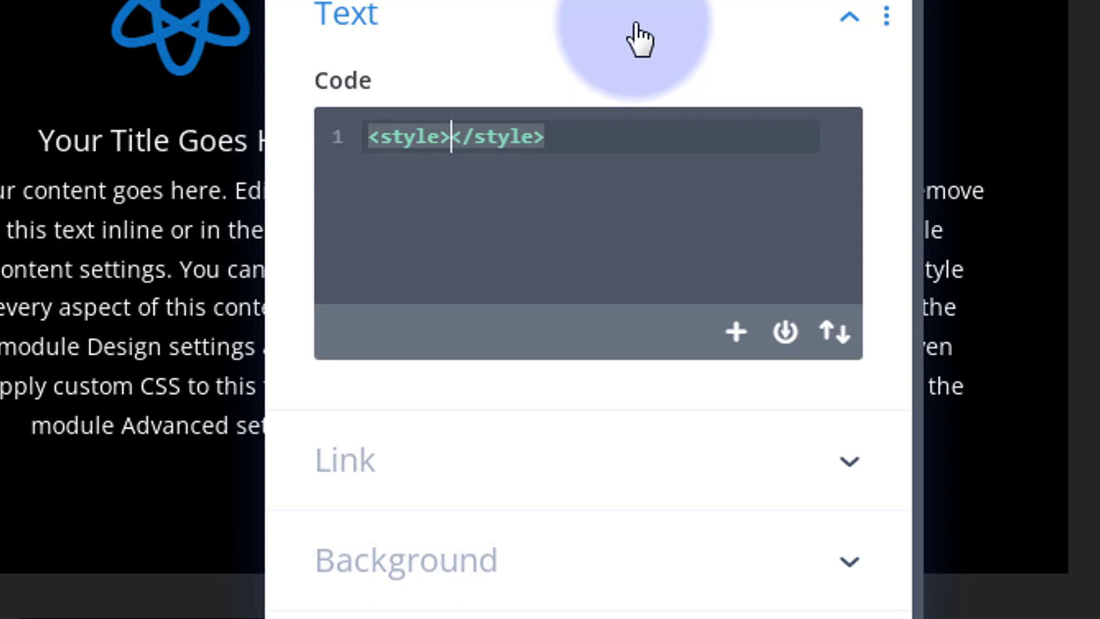
key(Return)
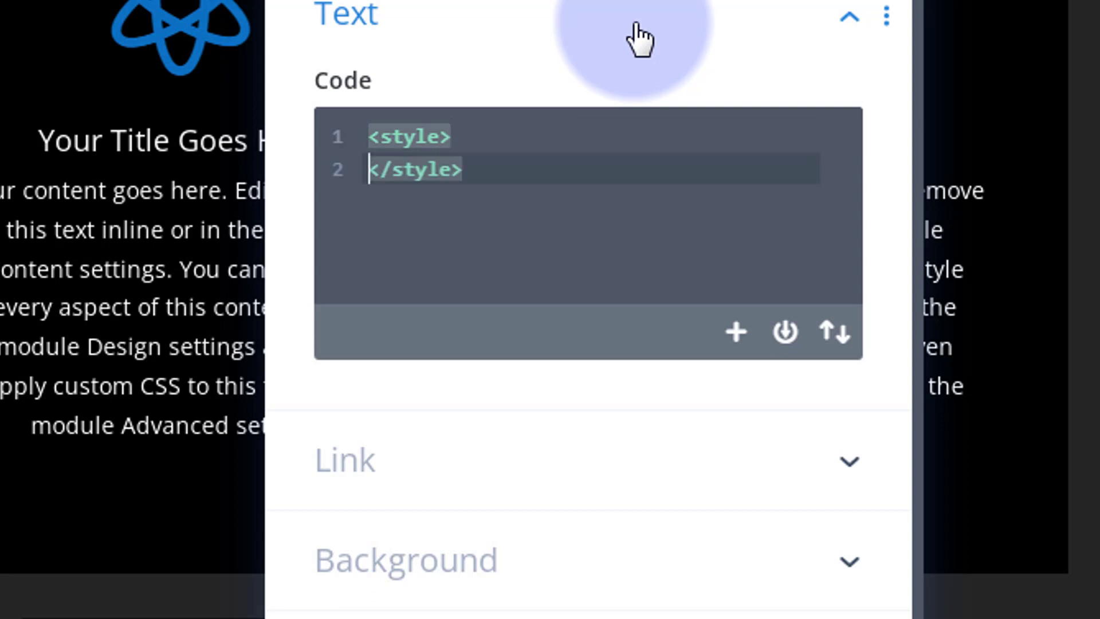
key(Return)
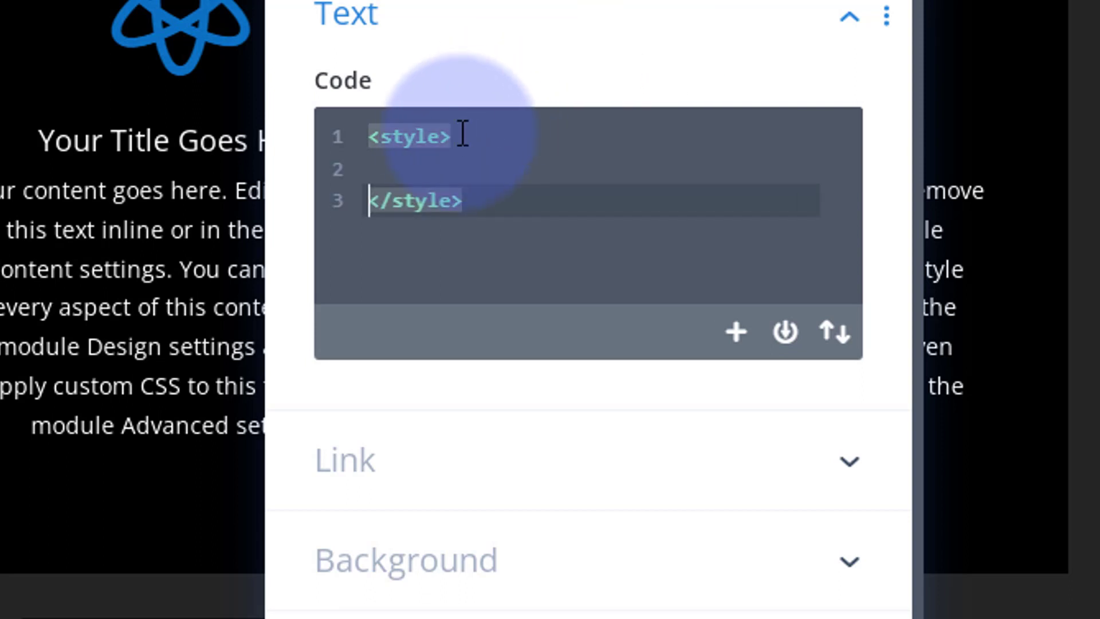
Step: Paste the copied glowing border CSS on the empty line between the <style> tags in the Code module
click(388, 168)
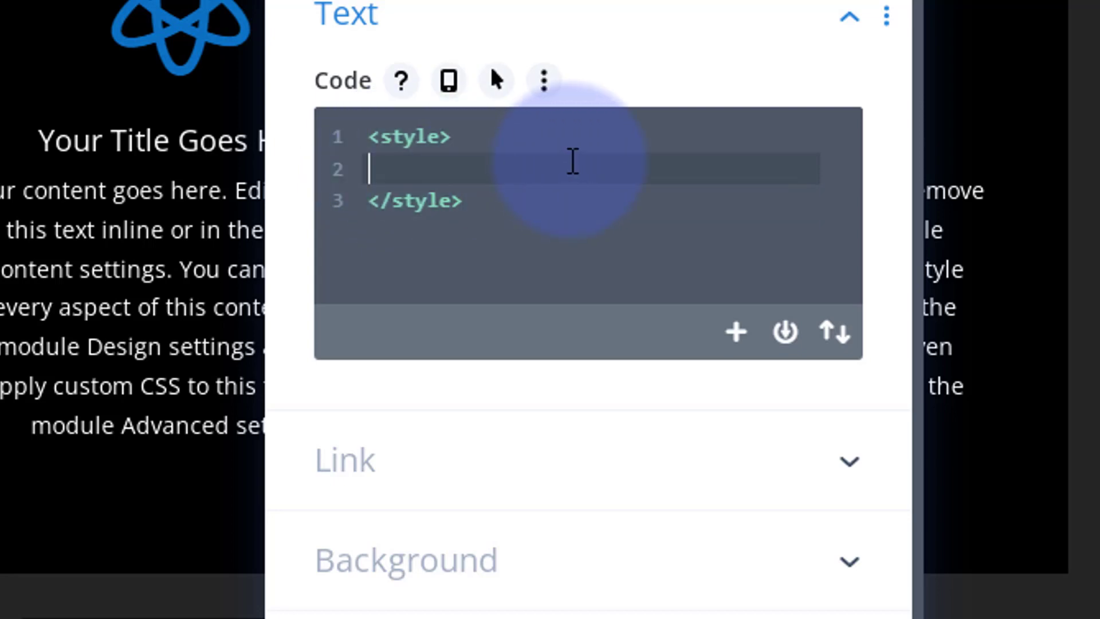
key(ctrl+v)
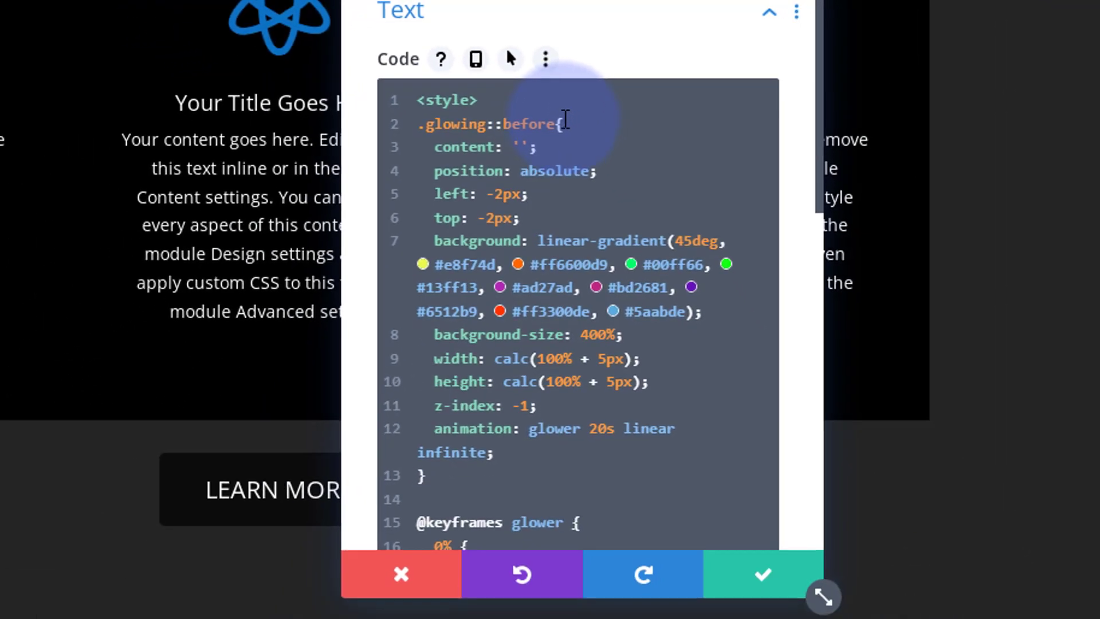
scroll(684, 339, down, 5)
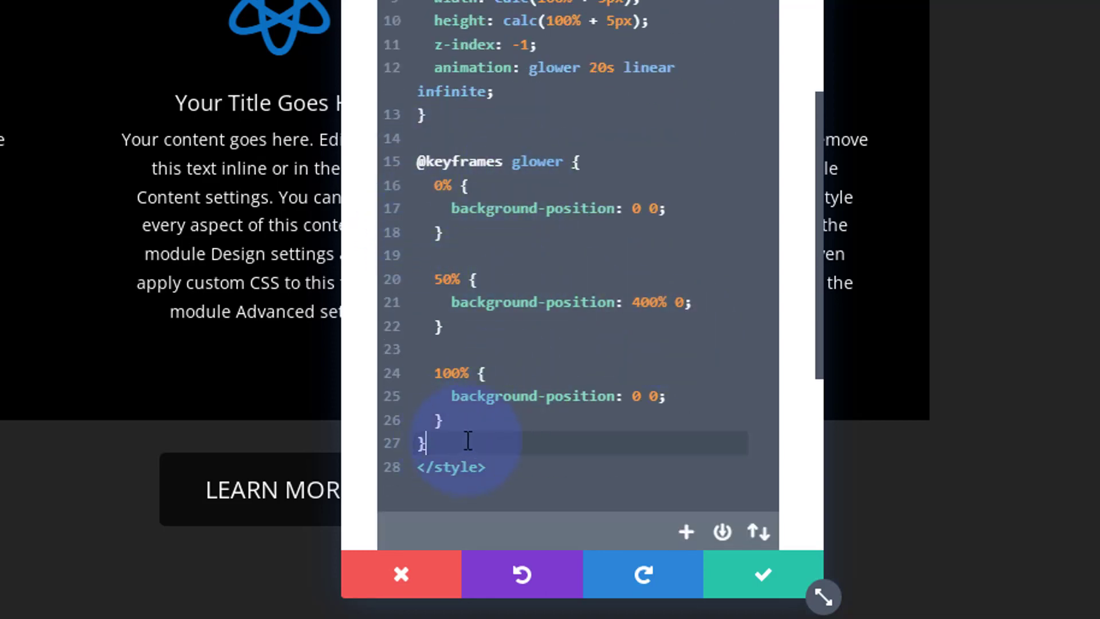
scroll(568, 208, up, 5)
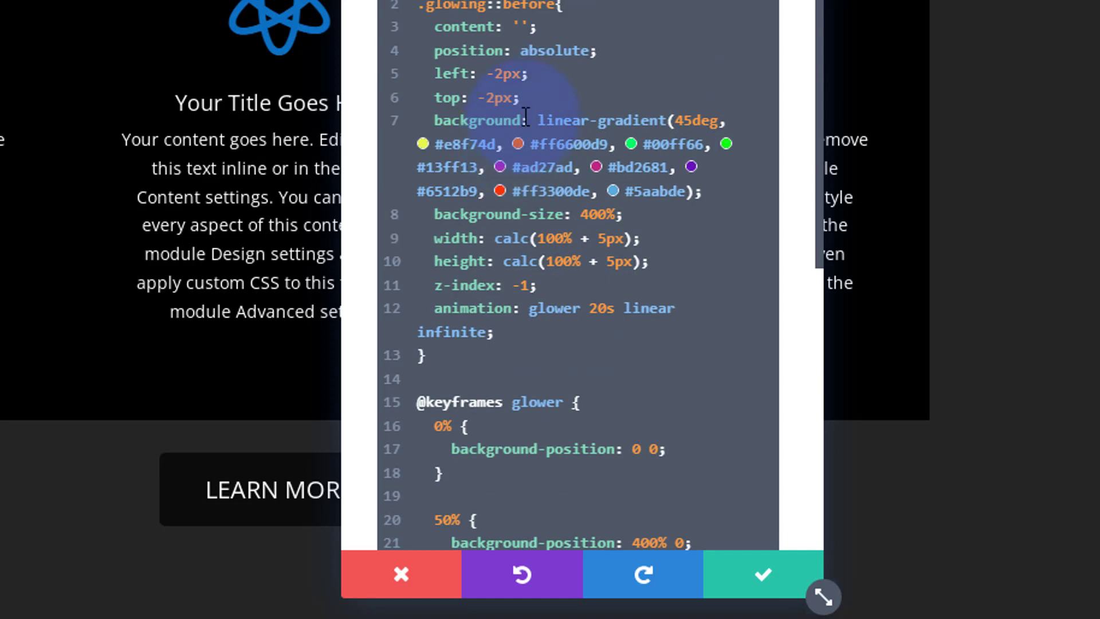
Step: Examine the colour picker for the #00ff66 stop in the linear-gradient background, leaving the colour as it is
click(631, 143)
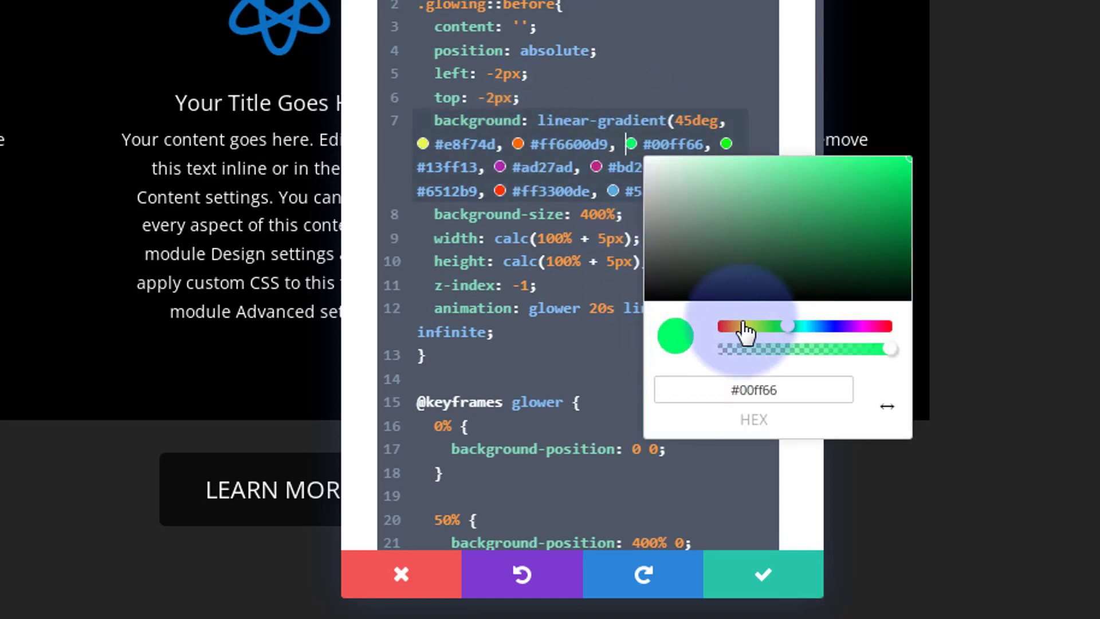
click(731, 70)
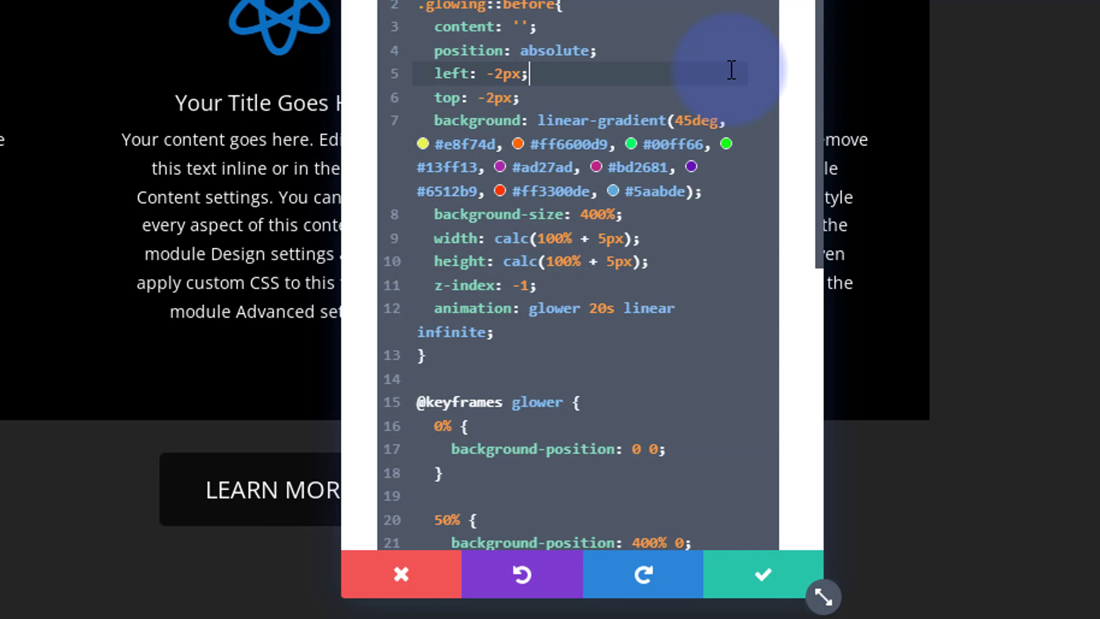
scroll(600, 249, up, 2)
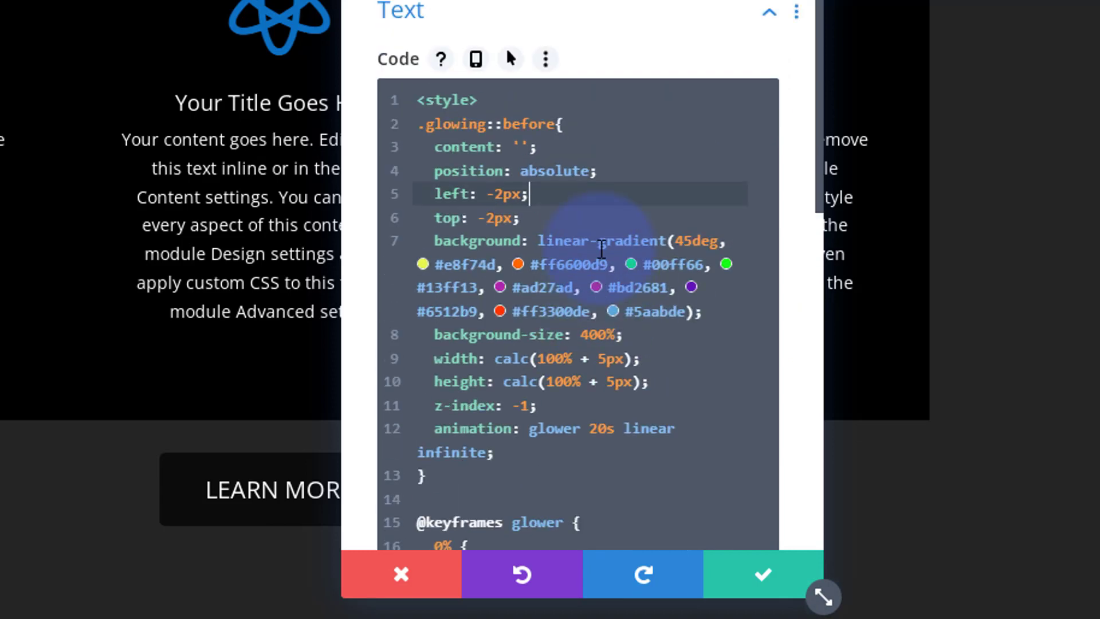
Step: Highlight the .glowing class name in the first CSS rule and save the Code module
drag(412, 133, 475, 133)
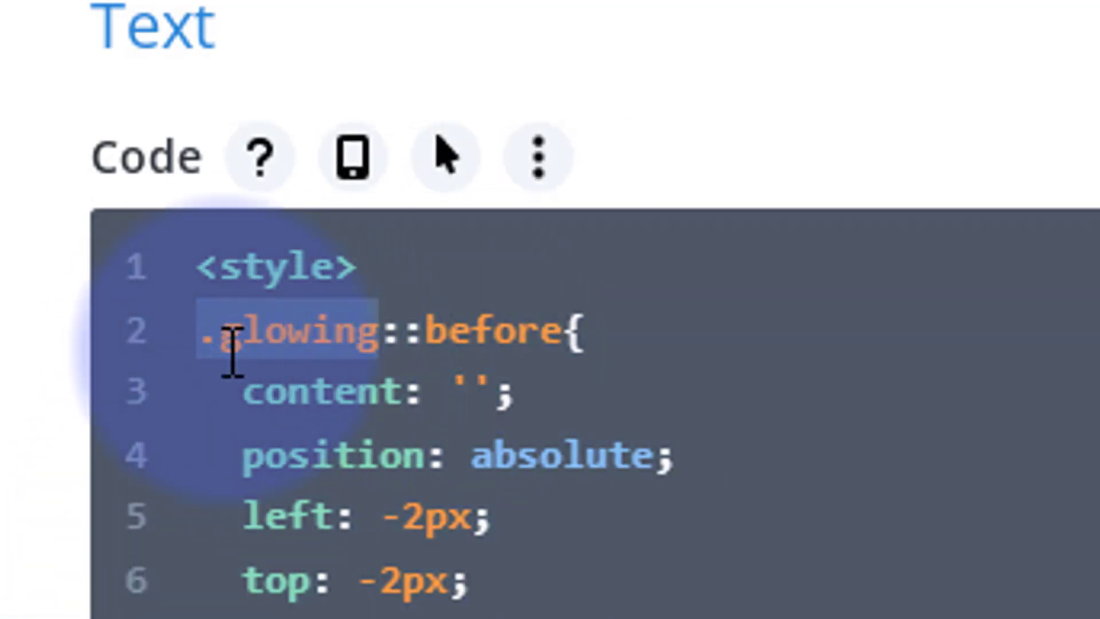
drag(231, 350, 376, 358)
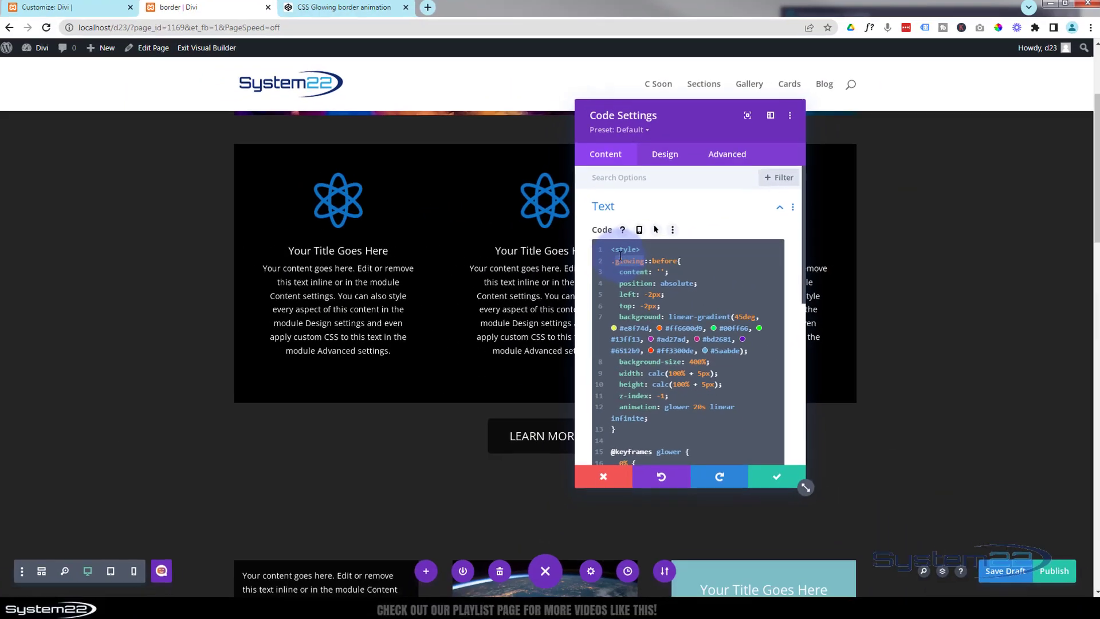
click(777, 475)
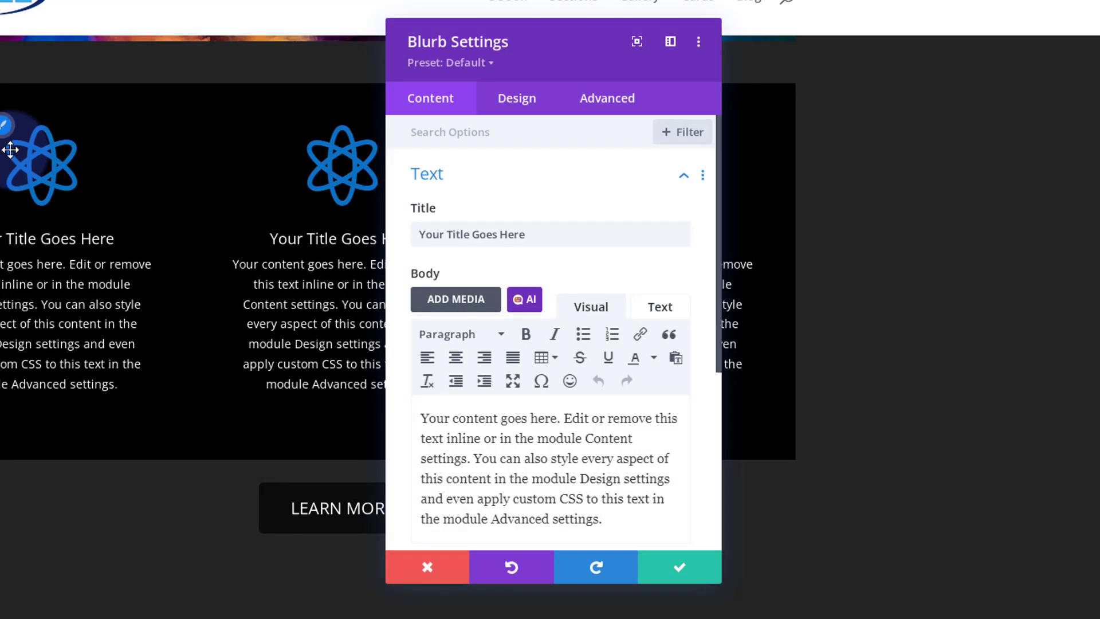
Step: Assign the CSS class glowing to the first column's blurb and save its settings
click(607, 103)
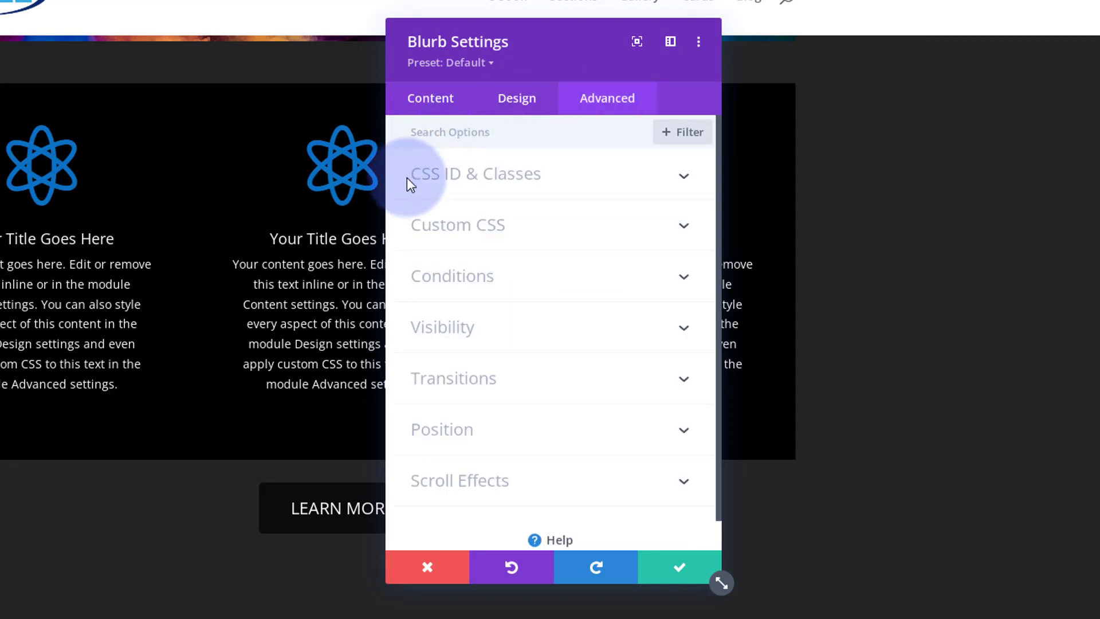
click(567, 176)
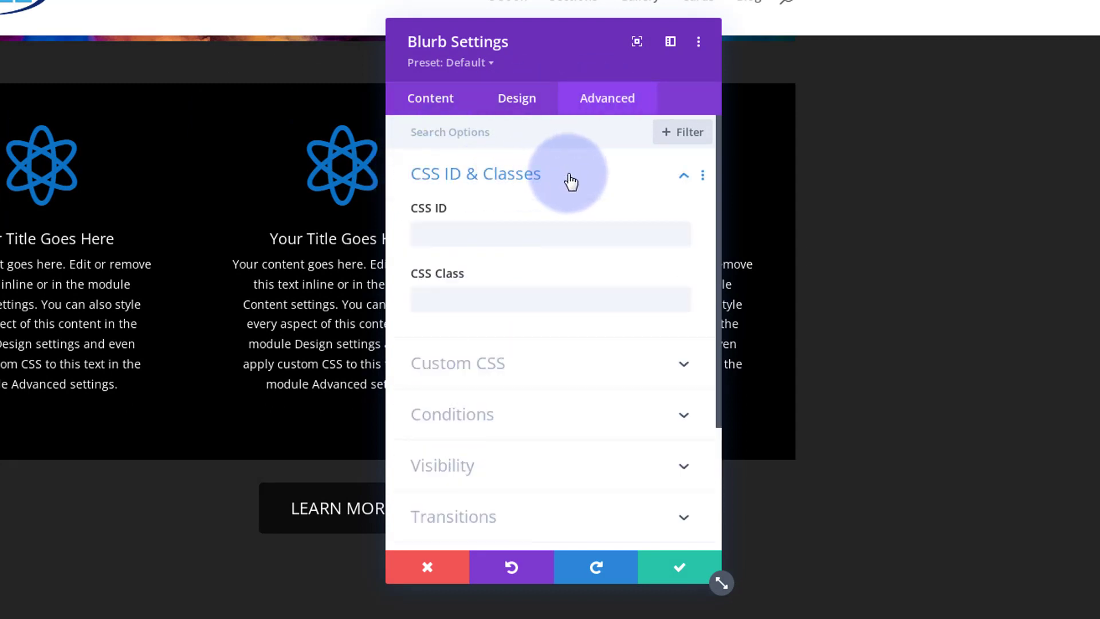
click(436, 301)
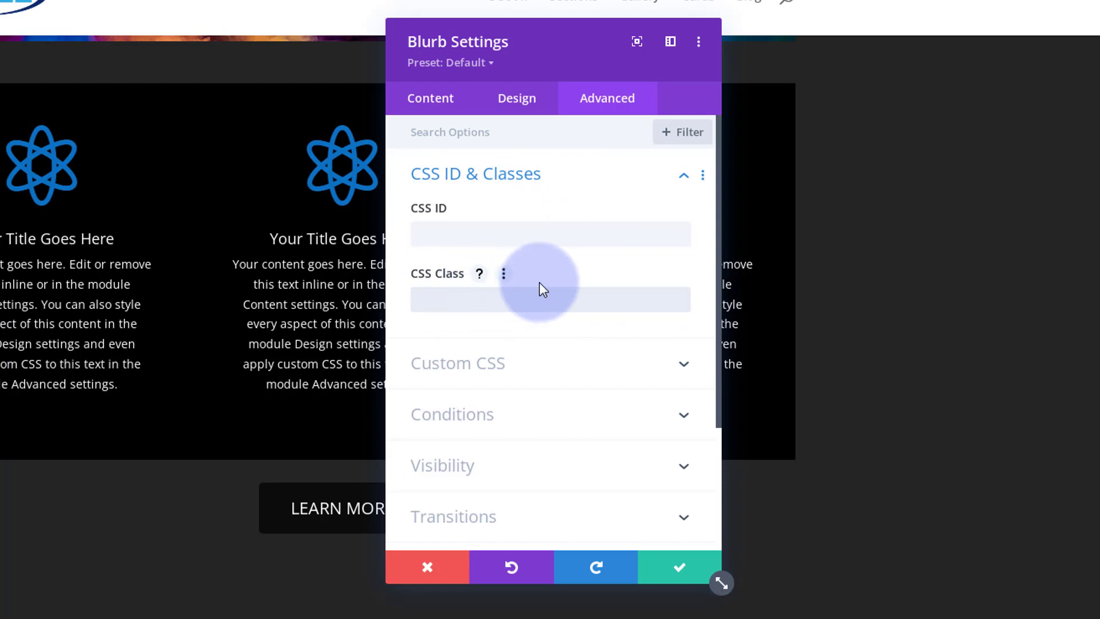
text(glowing)
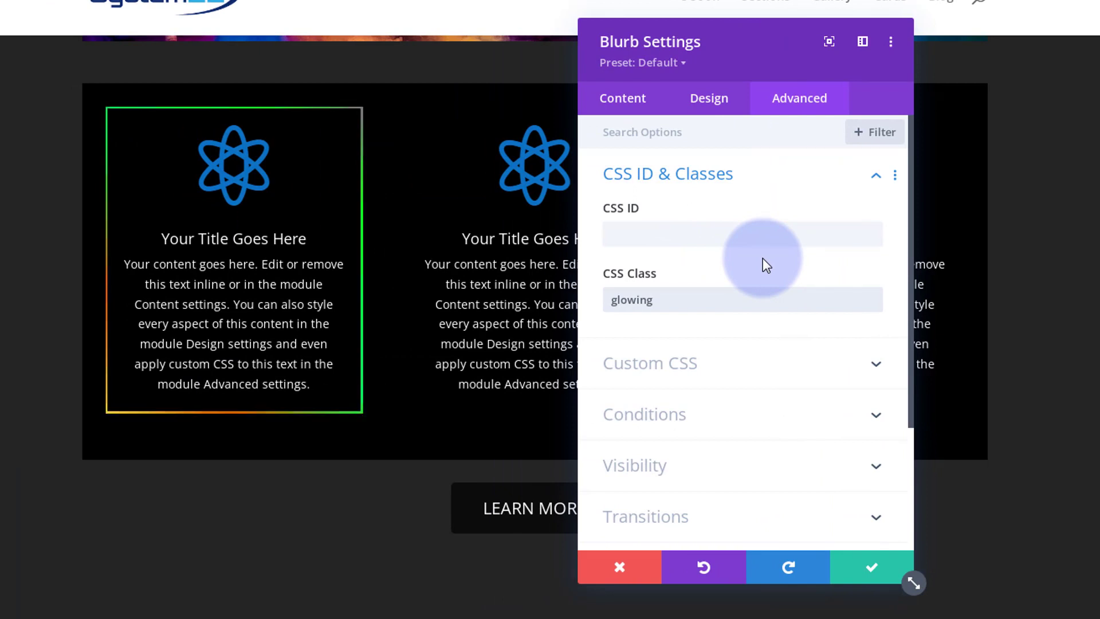
click(870, 574)
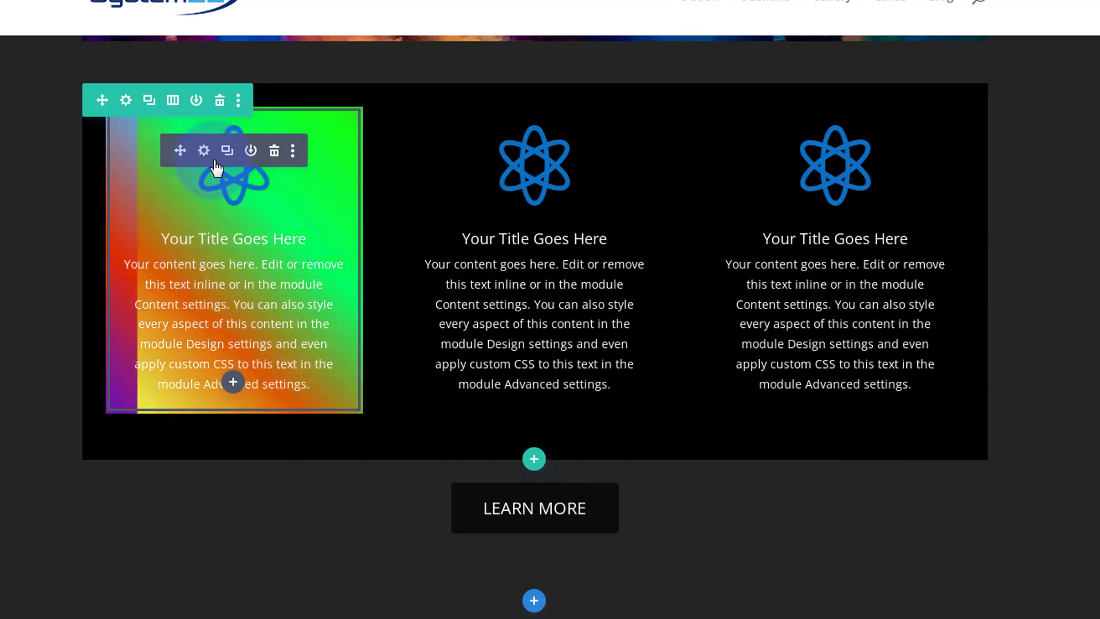
Step: Extend the first blurb's styles to all blurbs throughout This Row
right_click(217, 167)
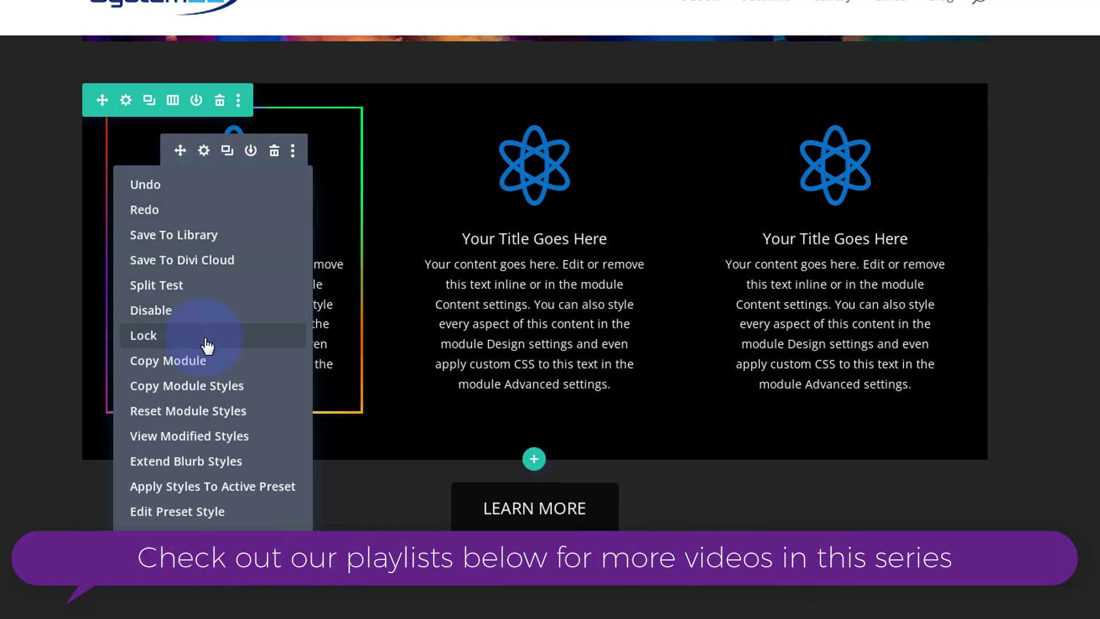
click(190, 469)
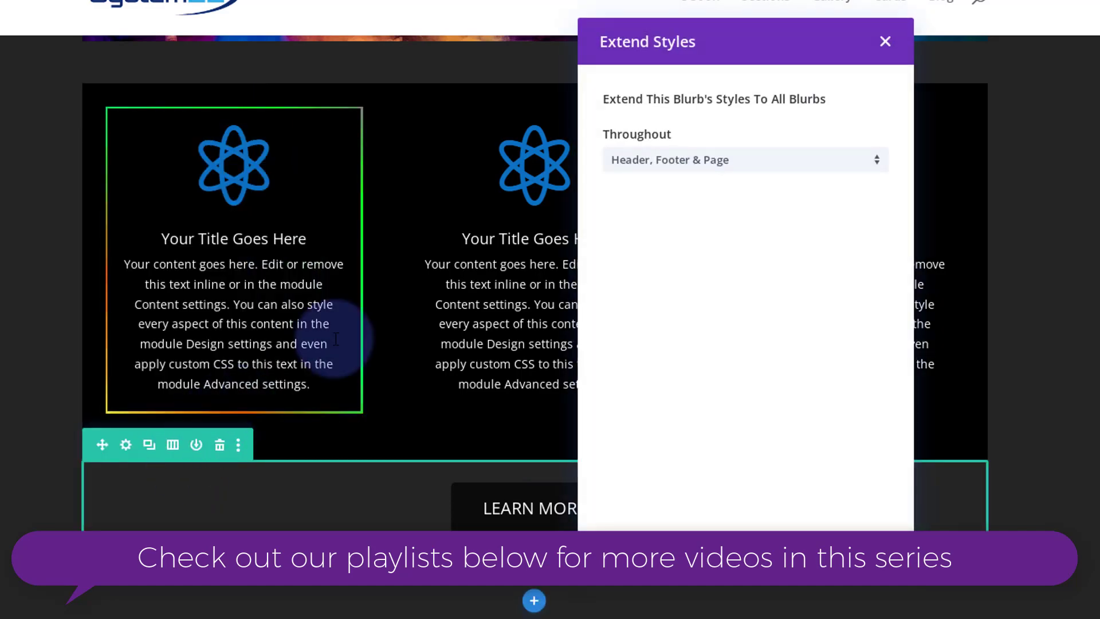
click(791, 172)
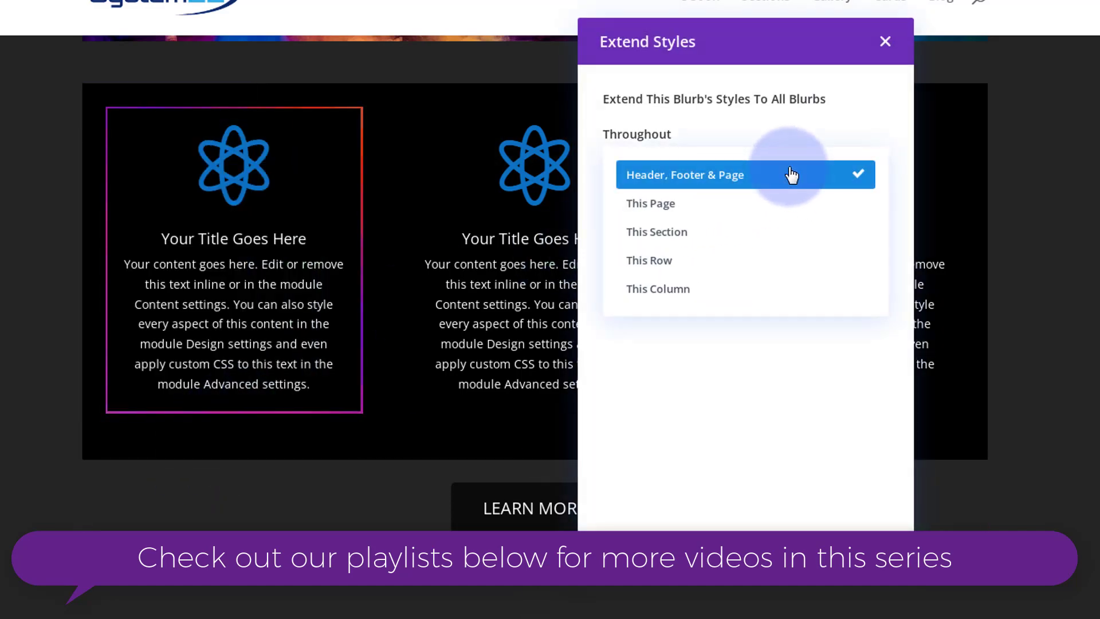
click(716, 261)
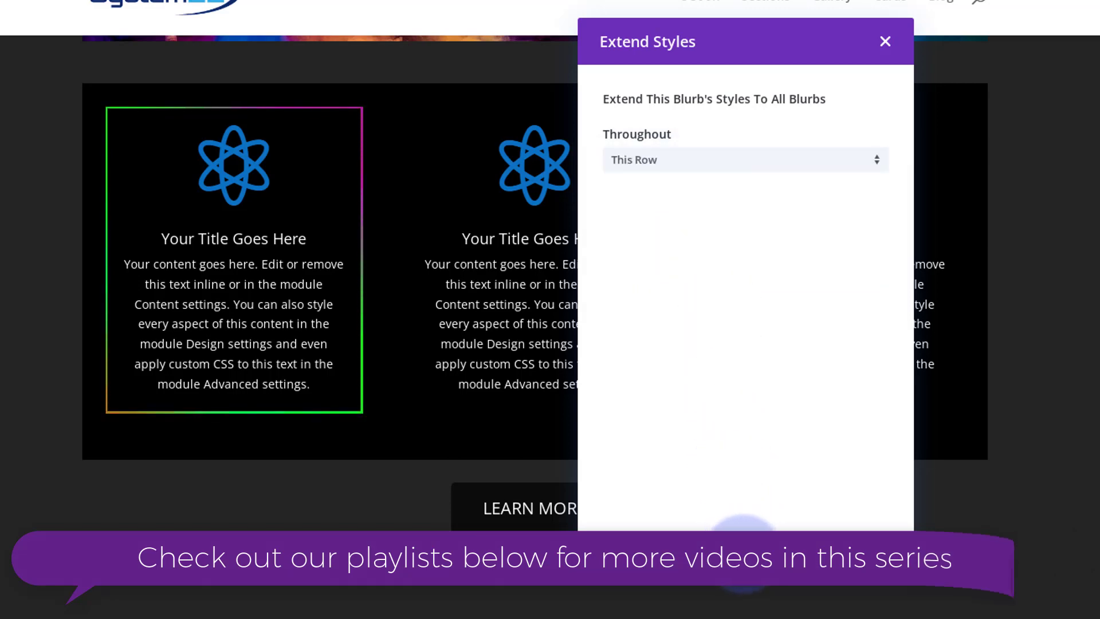
click(745, 559)
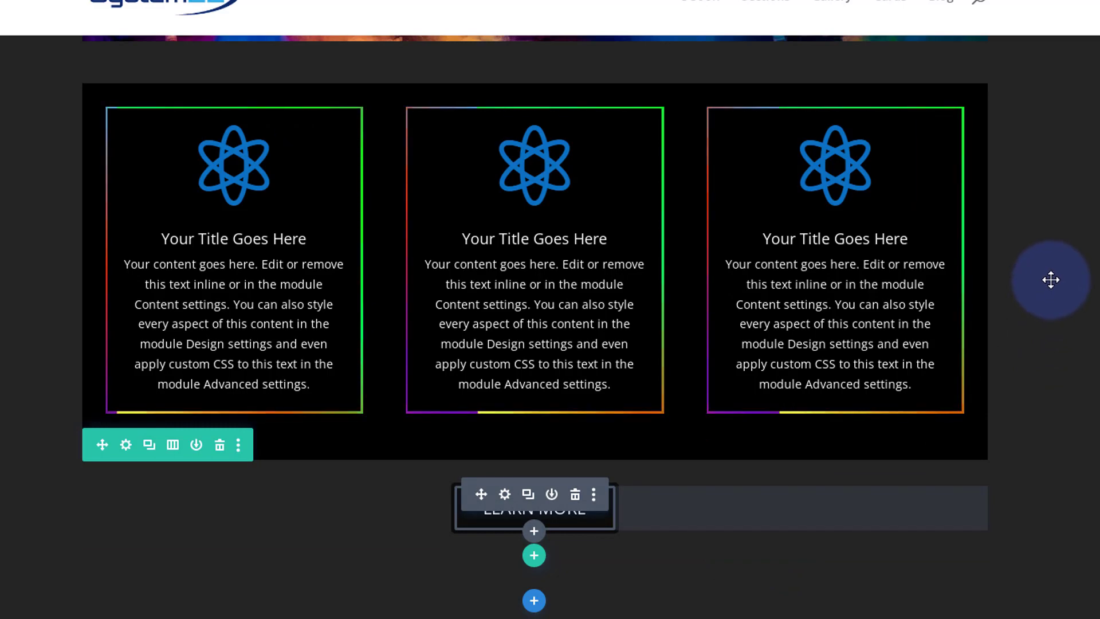
Step: Give the text module in the first column of the lower section the CSS class glowing
scroll(1051, 280, down, 4)
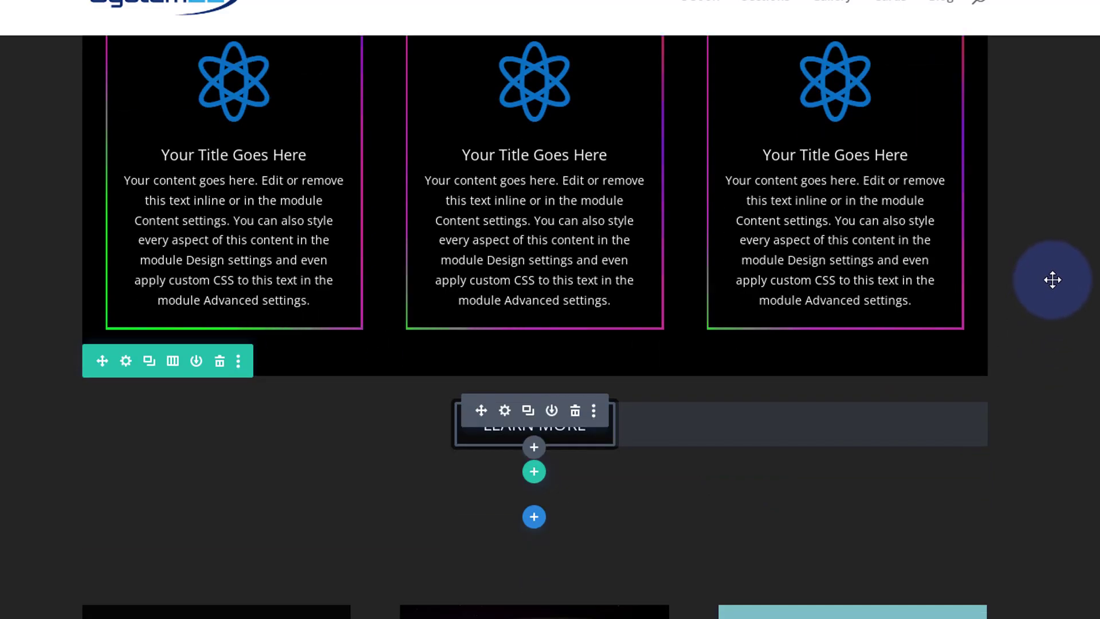
scroll(1052, 279, down, 2)
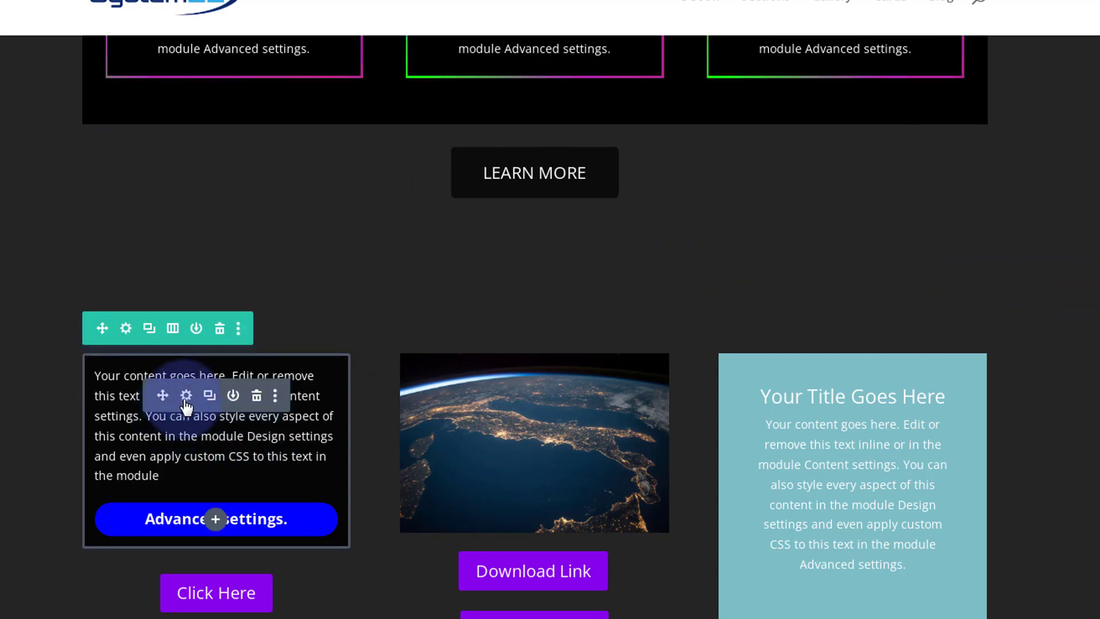
click(186, 396)
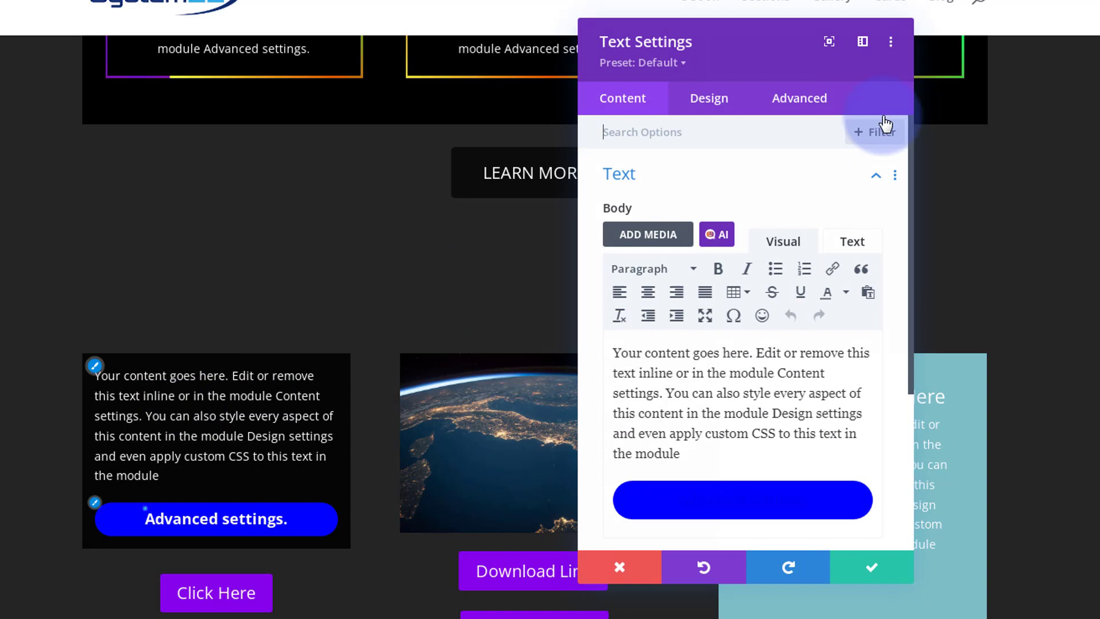
click(796, 101)
click(774, 179)
click(643, 284)
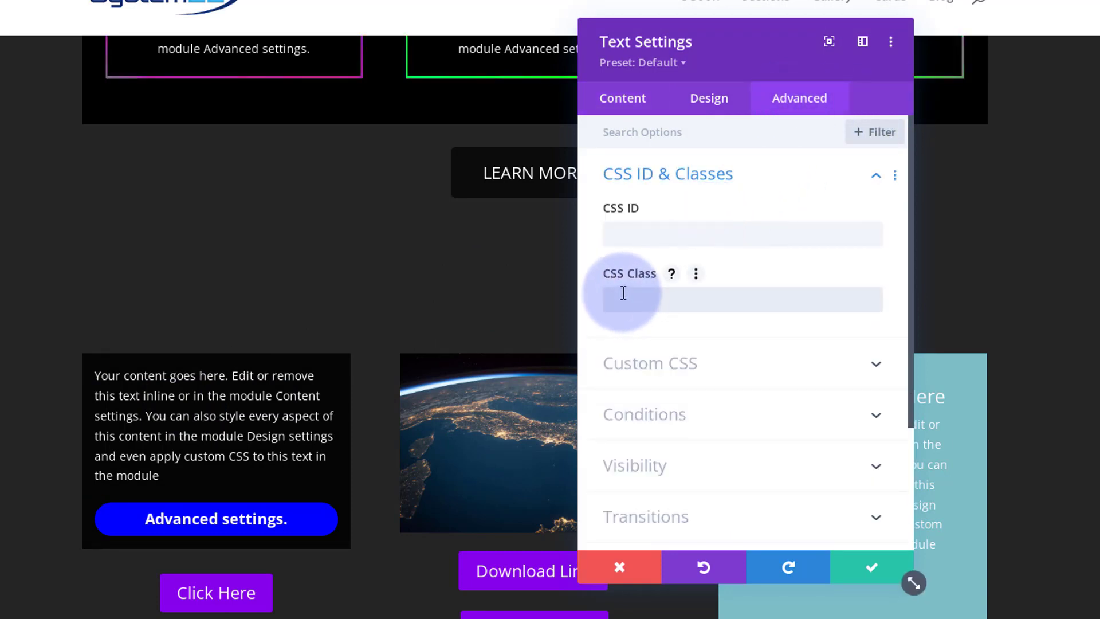
text(glowing)
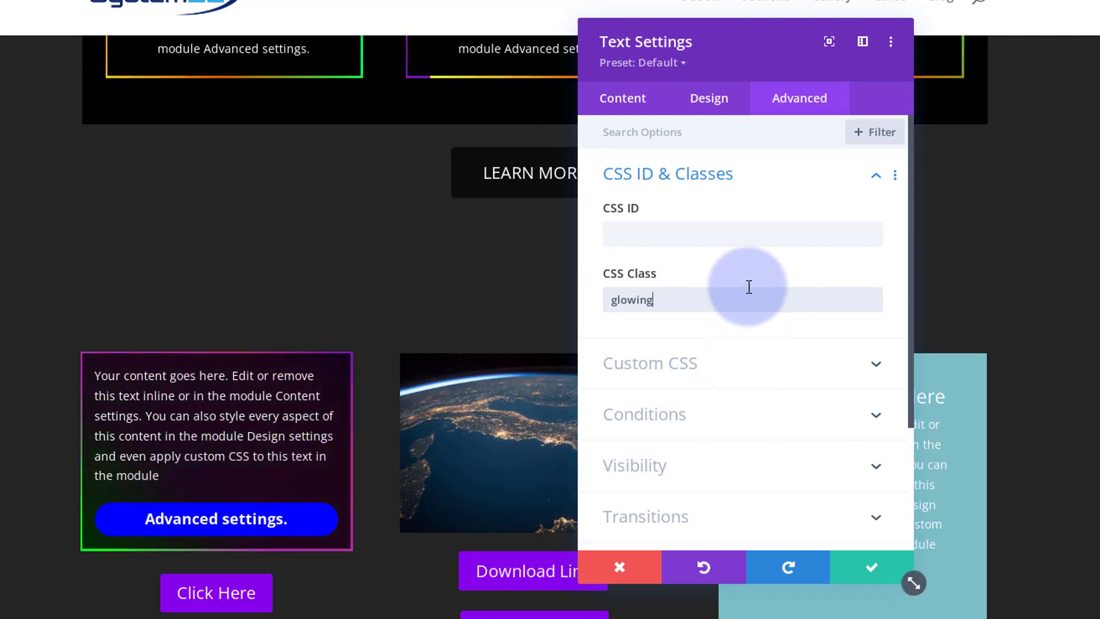
Step: Set the text module's background colour to fully opaque black, #000000
click(623, 103)
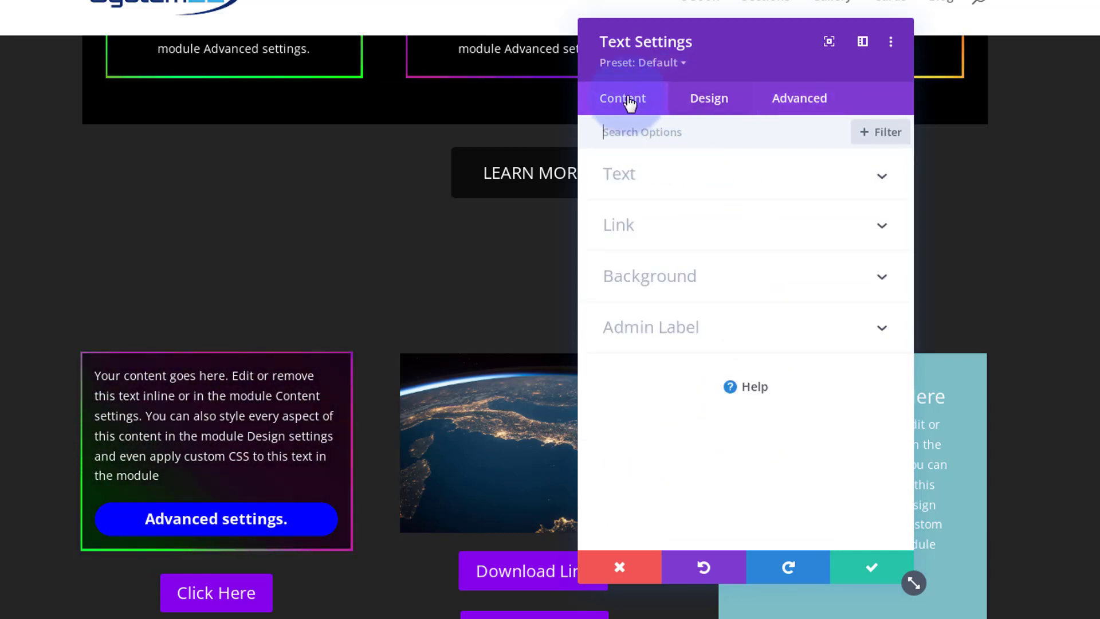
click(739, 279)
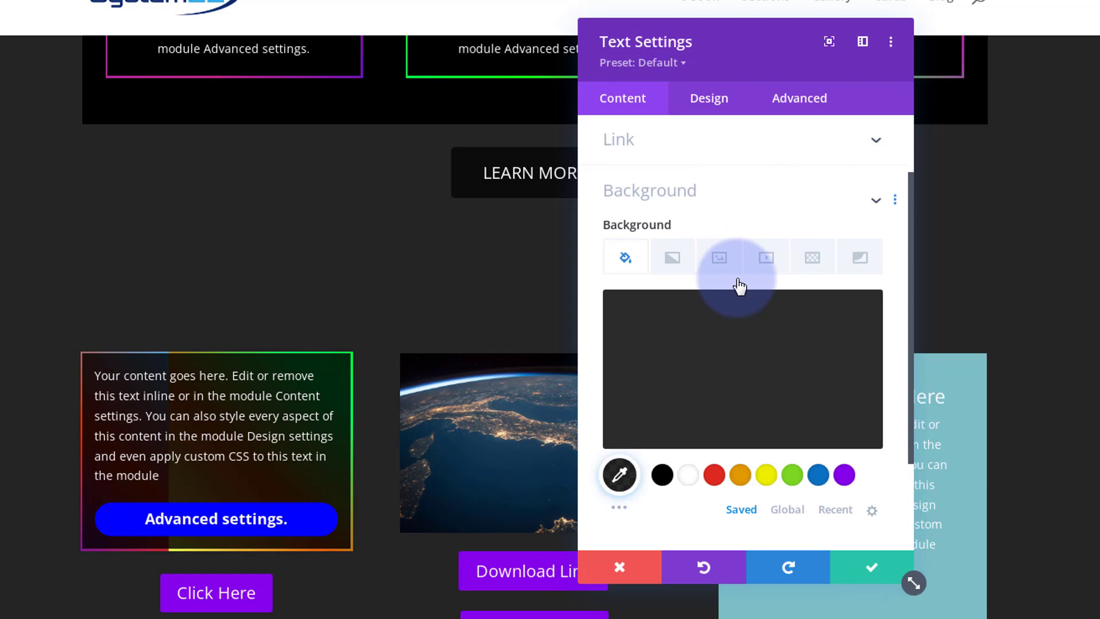
click(720, 351)
click(862, 281)
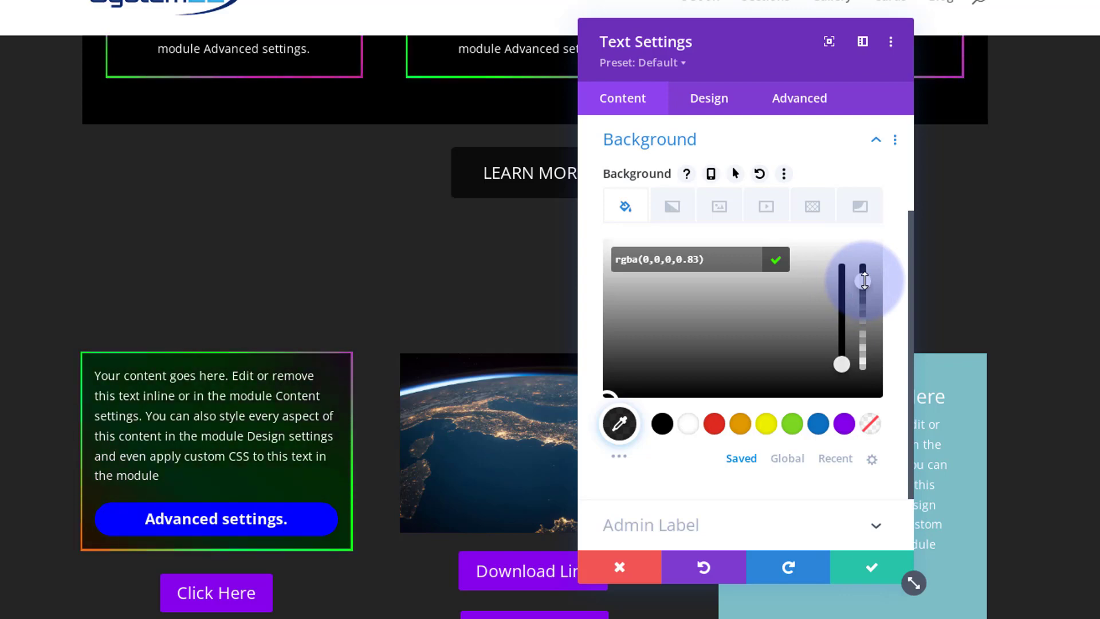
drag(864, 281, 864, 265)
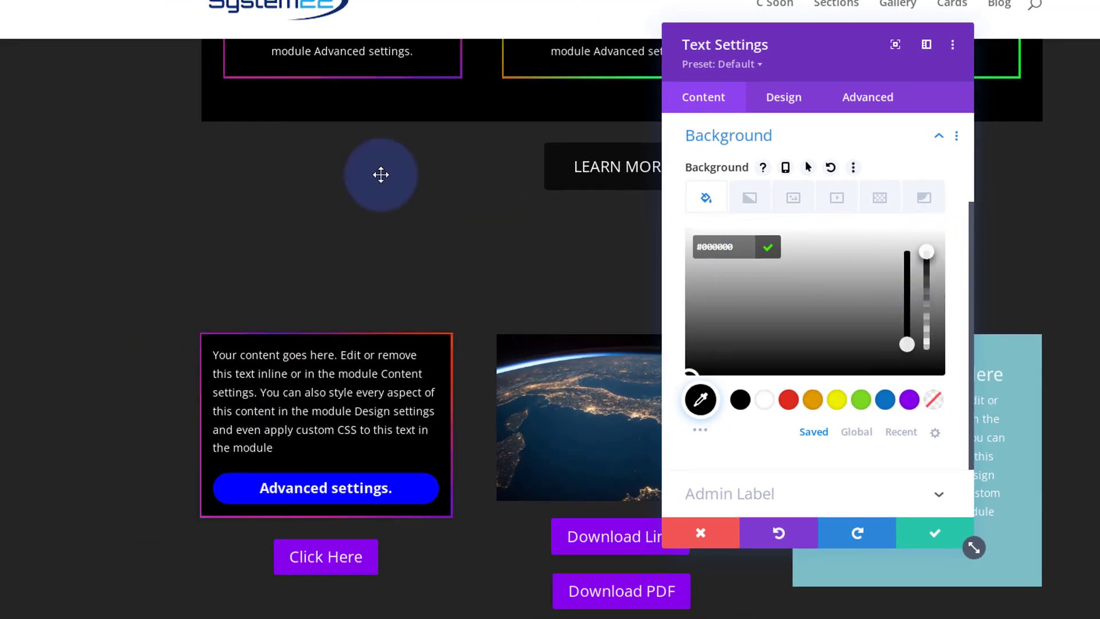
Step: Make the text module's black background semi-transparent at rgba(0,0,0,0.79) and save the module
scroll(373, 206, up, 1)
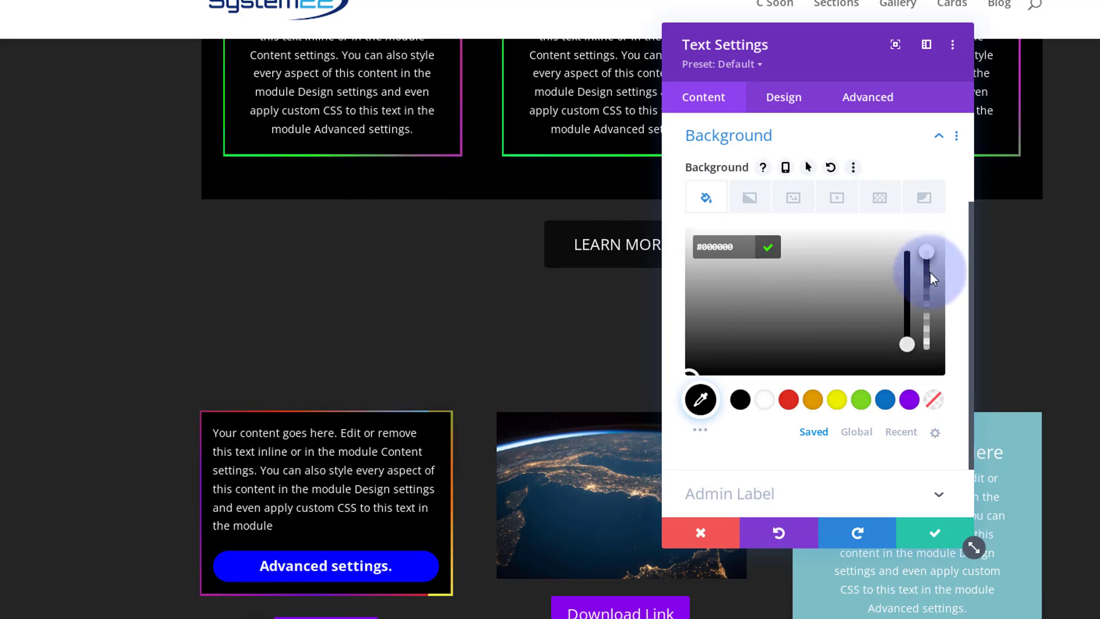
drag(929, 272, 929, 373)
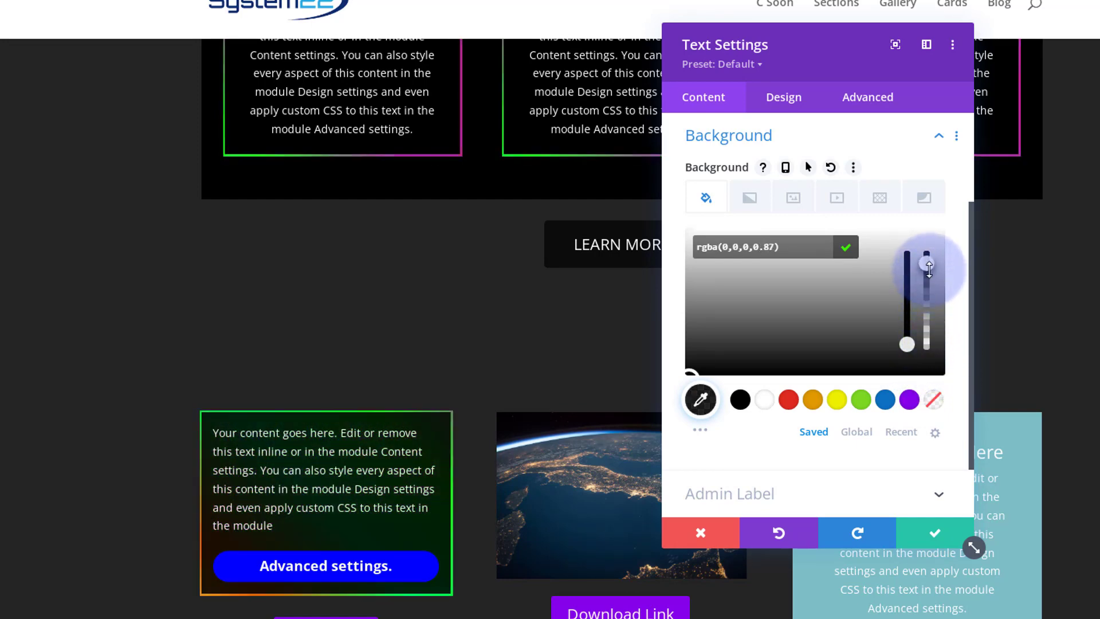
drag(930, 270, 929, 277)
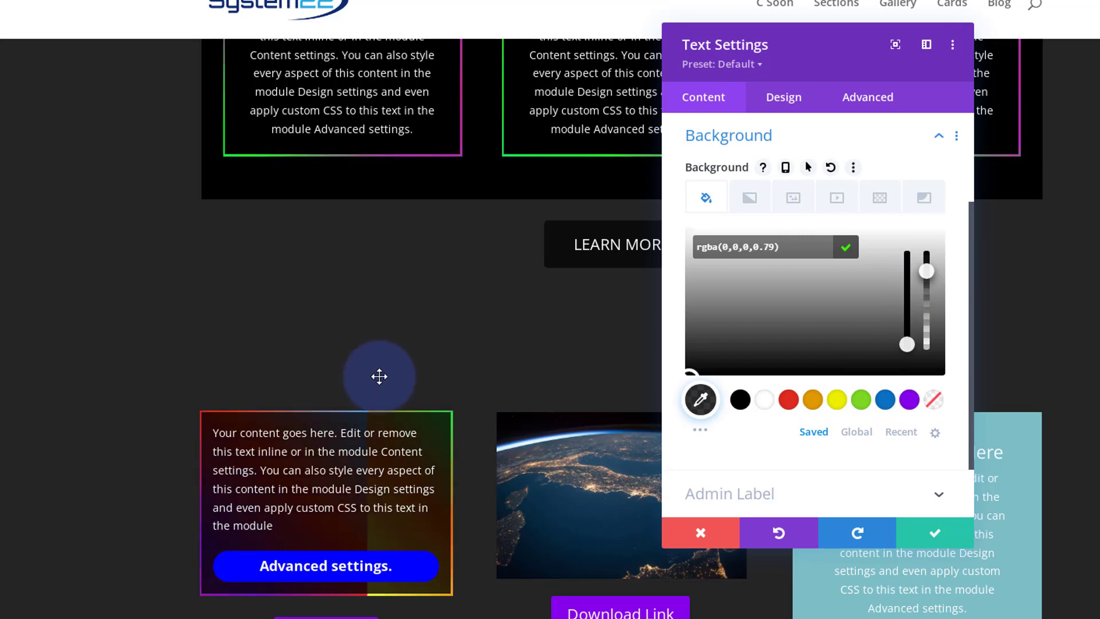
click(935, 532)
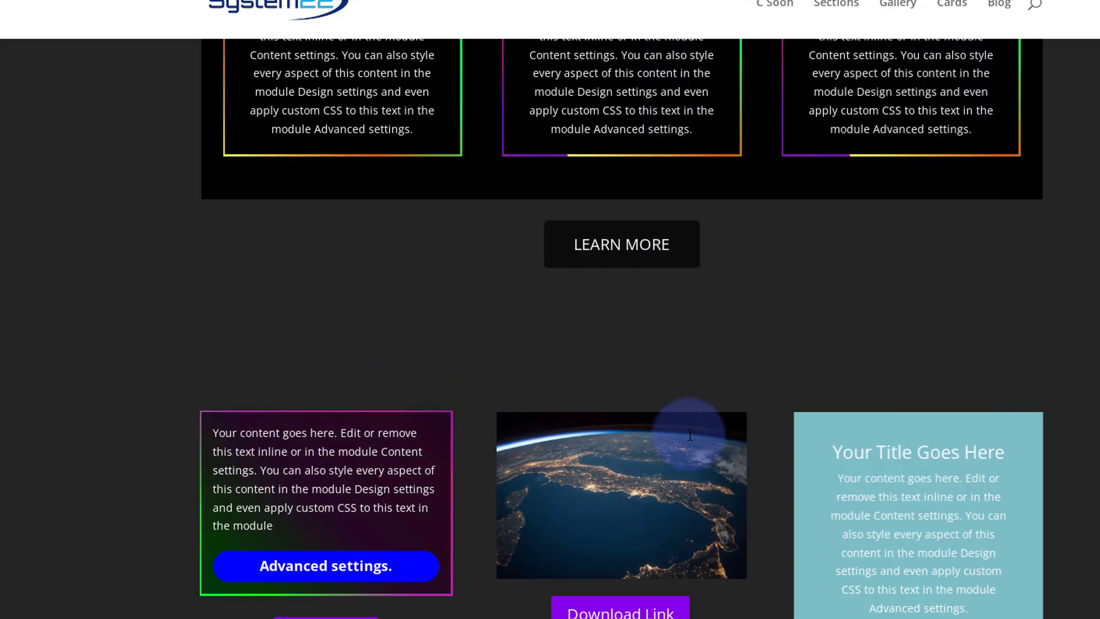
Step: Give the Learn More text module below the blurbs the CSS class glowing
mouse_move(594, 259)
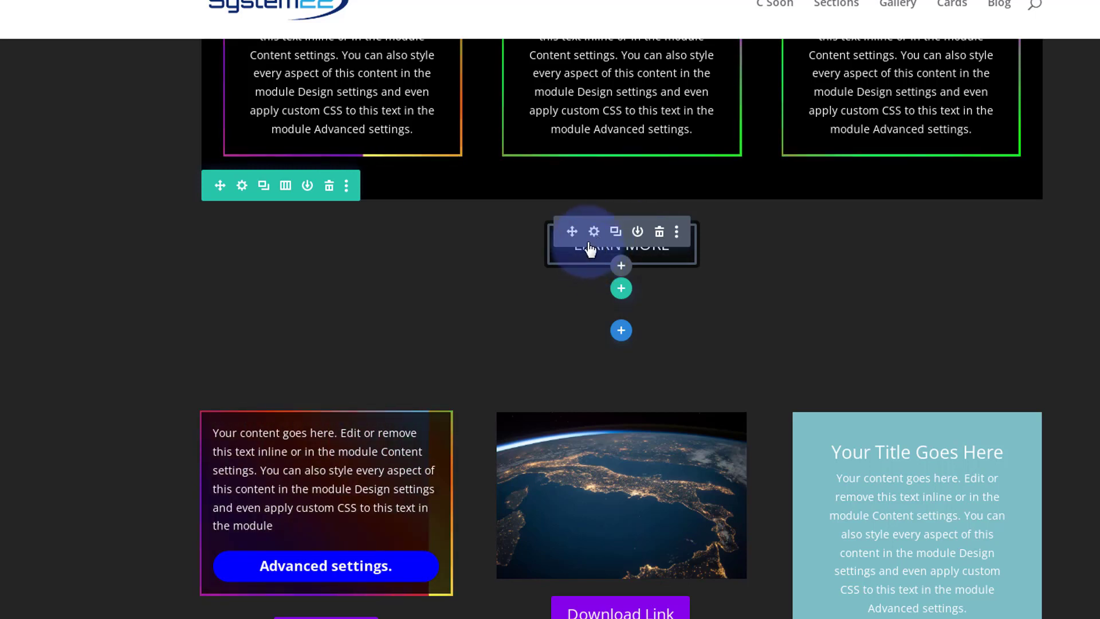
click(594, 233)
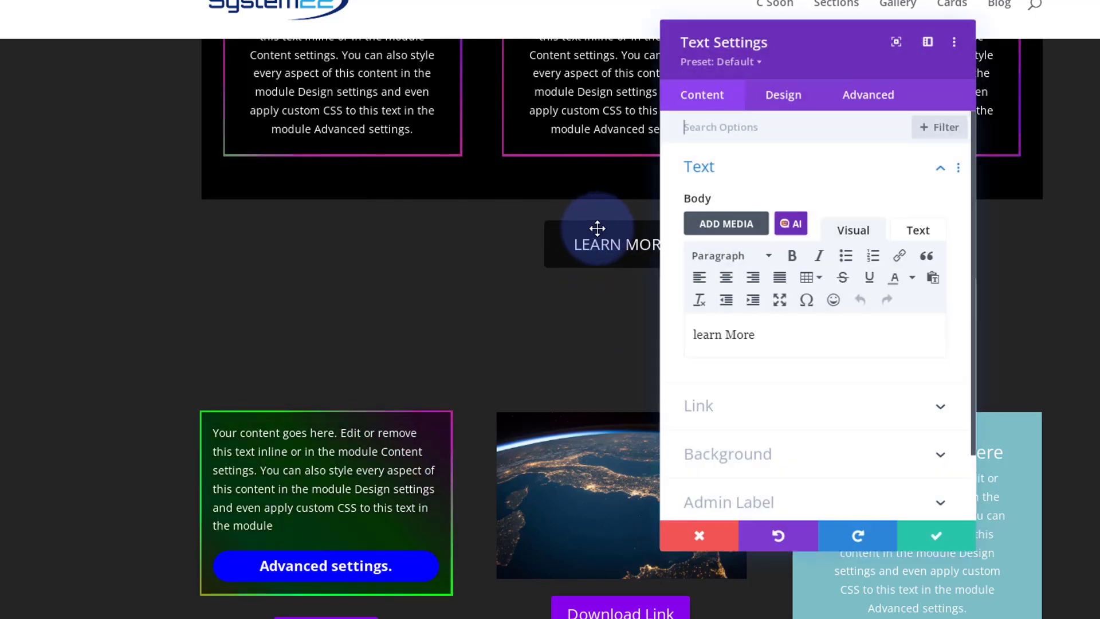
click(868, 103)
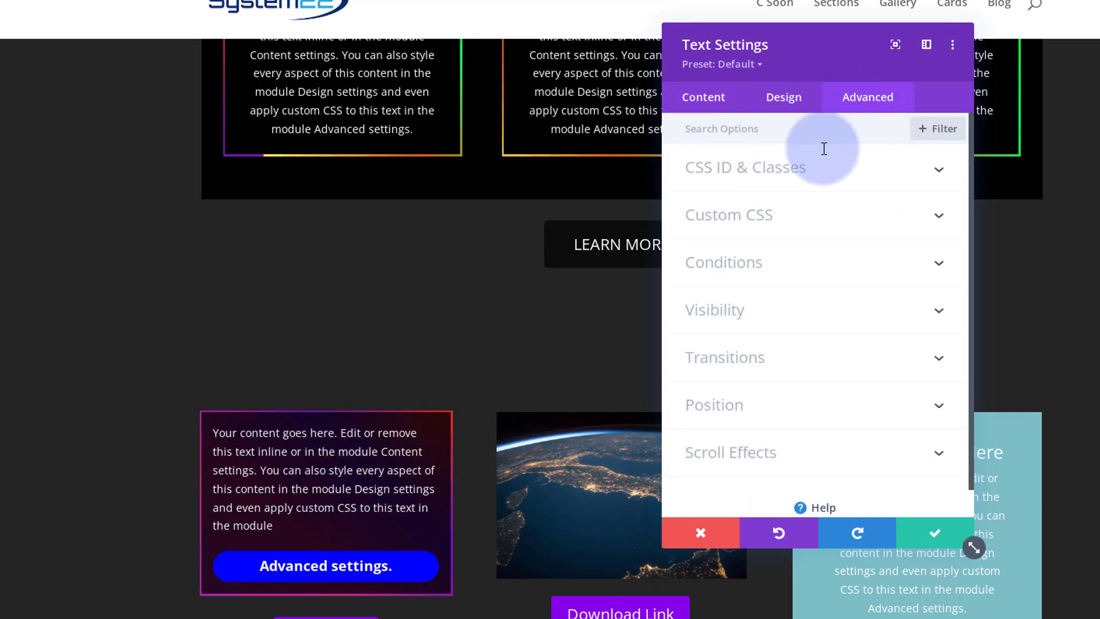
click(834, 172)
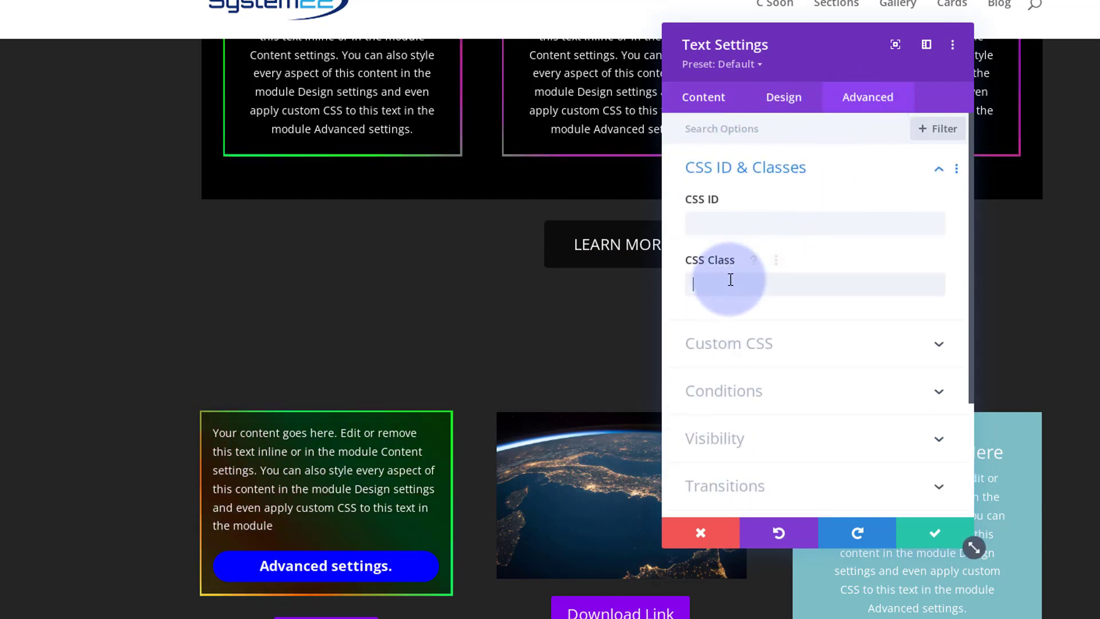
click(726, 277)
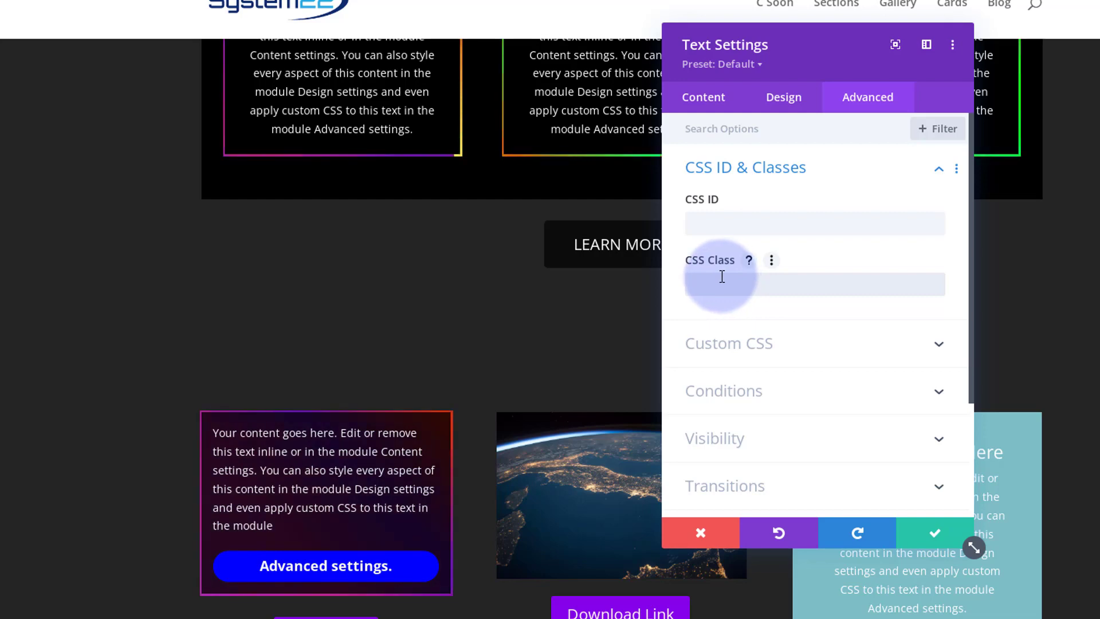
text(glowing)
Step: Set the Learn More module's default background colour to semi-transparent black, rgba(0,0,0,0.8)
drag(855, 61, 1073, 44)
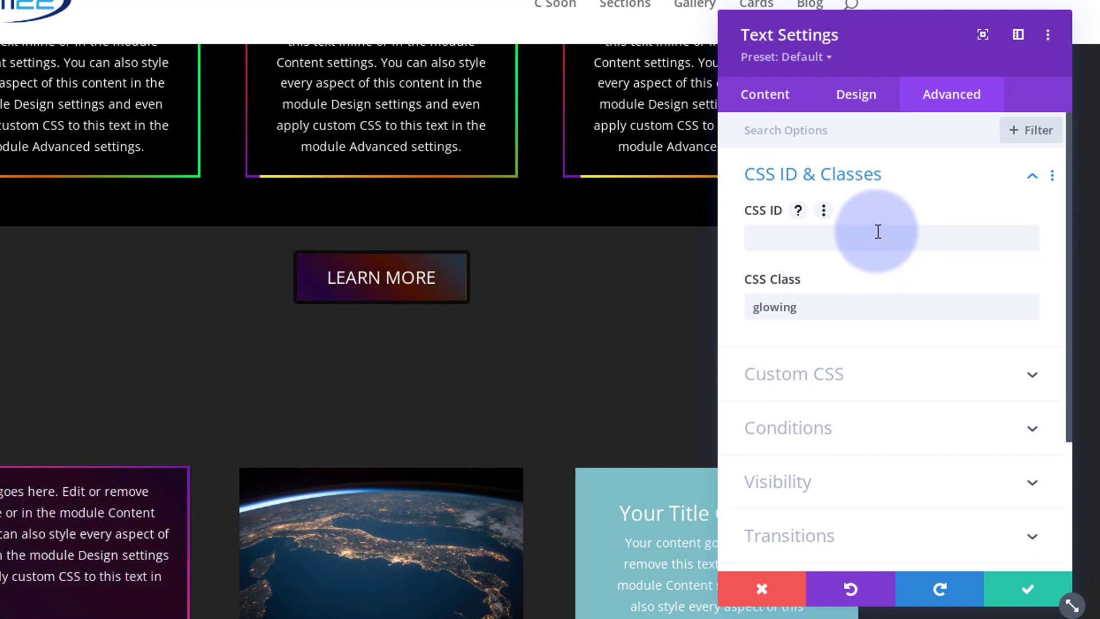
click(779, 113)
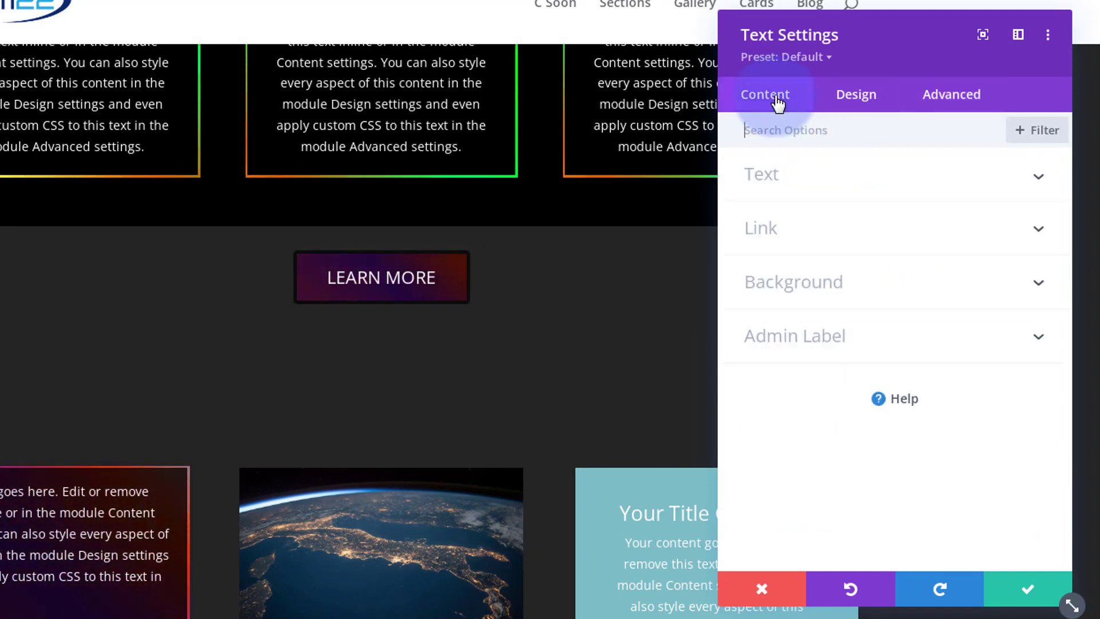
click(856, 289)
mouse_move(847, 429)
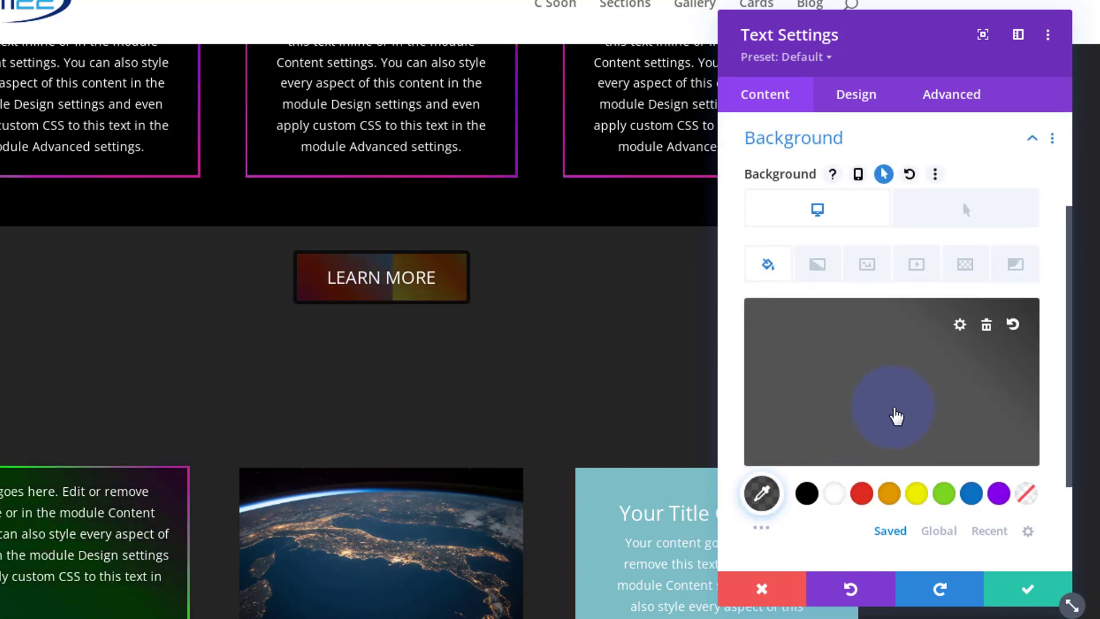
click(894, 410)
drag(1021, 358, 1021, 349)
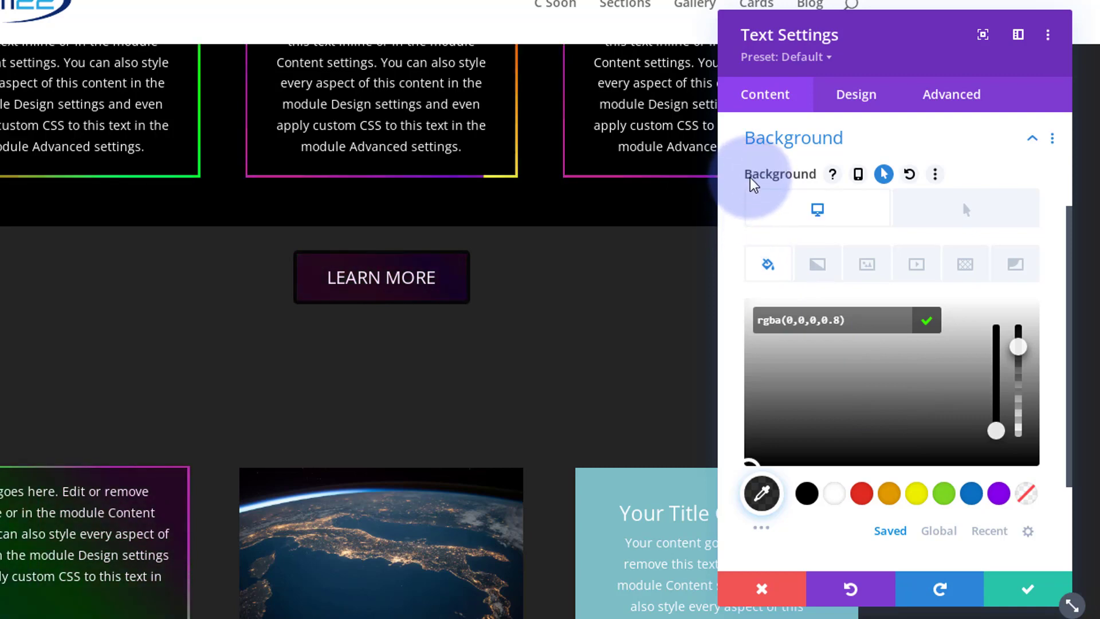
Step: Set the Learn More module's hover-state background to rgba(0,0,0,0.12), compare it with the desktop state, and save the module
click(884, 175)
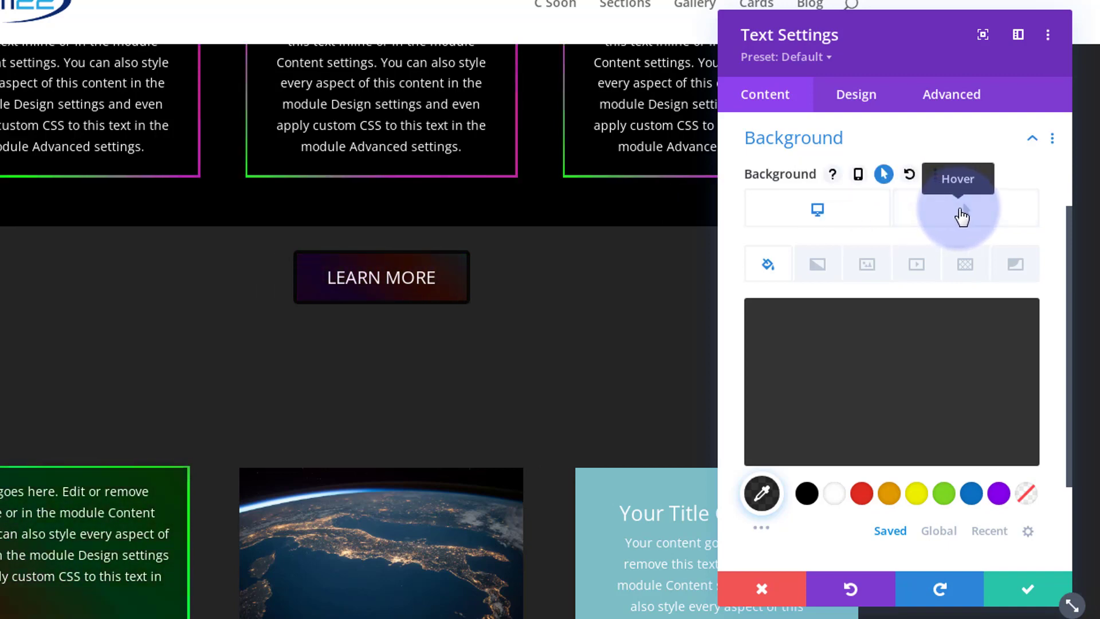
click(952, 234)
click(884, 388)
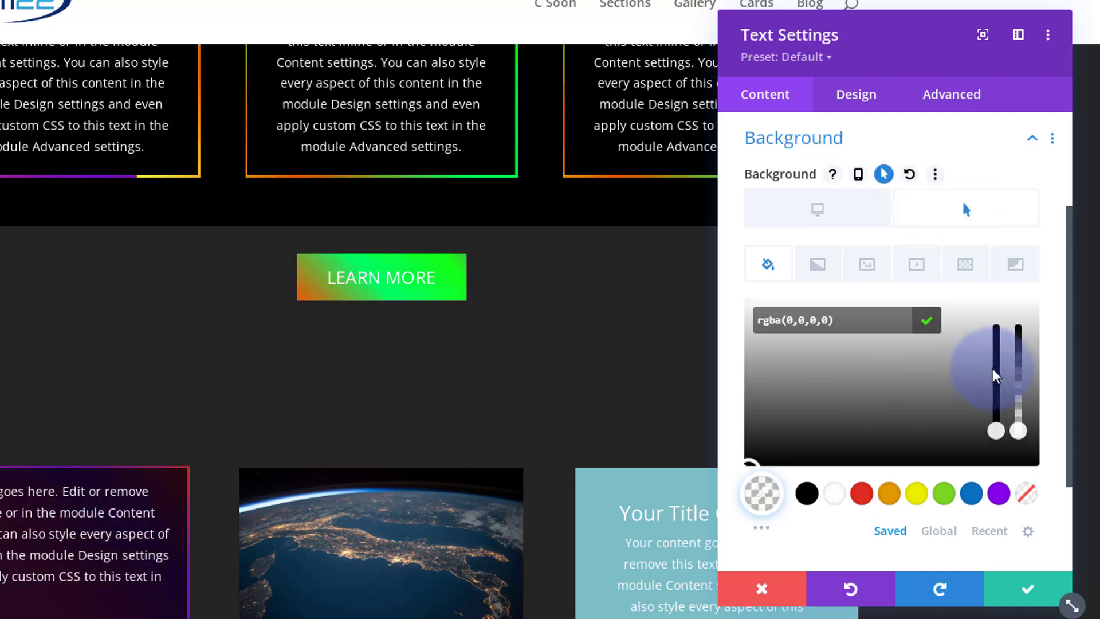
mouse_move(1017, 427)
mouse_down()
mouse_move(1018, 381)
mouse_move(1018, 420)
mouse_up()
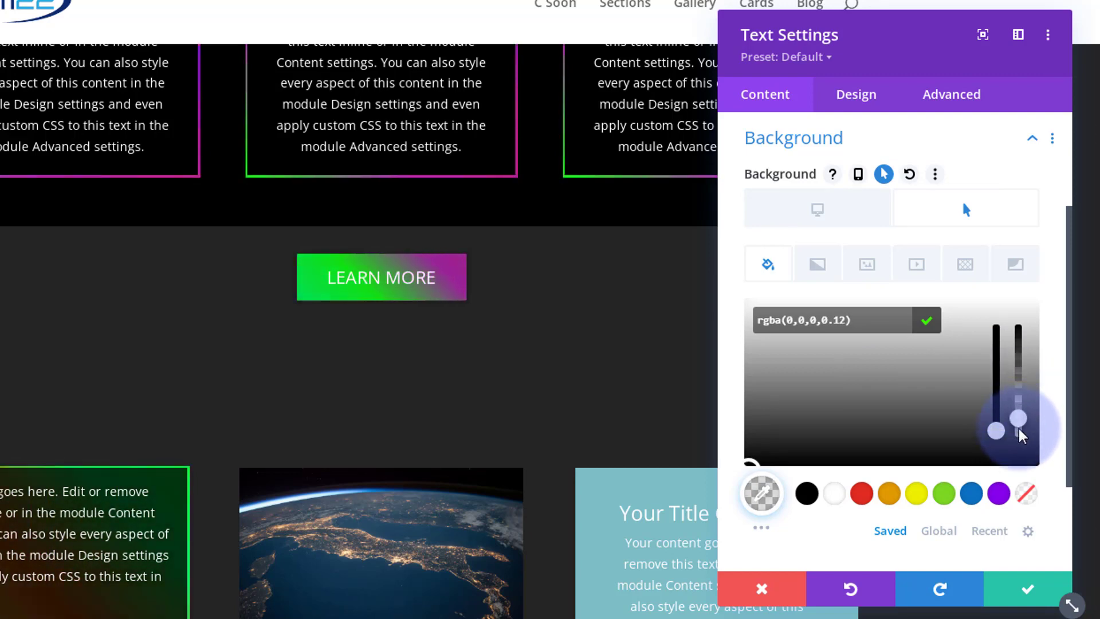
click(883, 228)
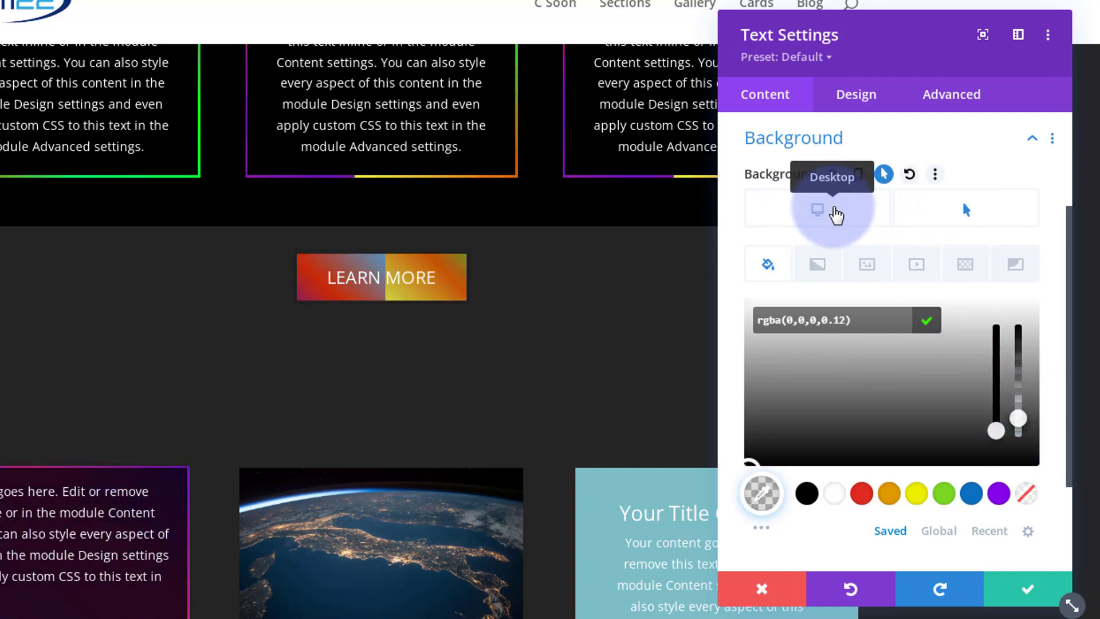
click(836, 214)
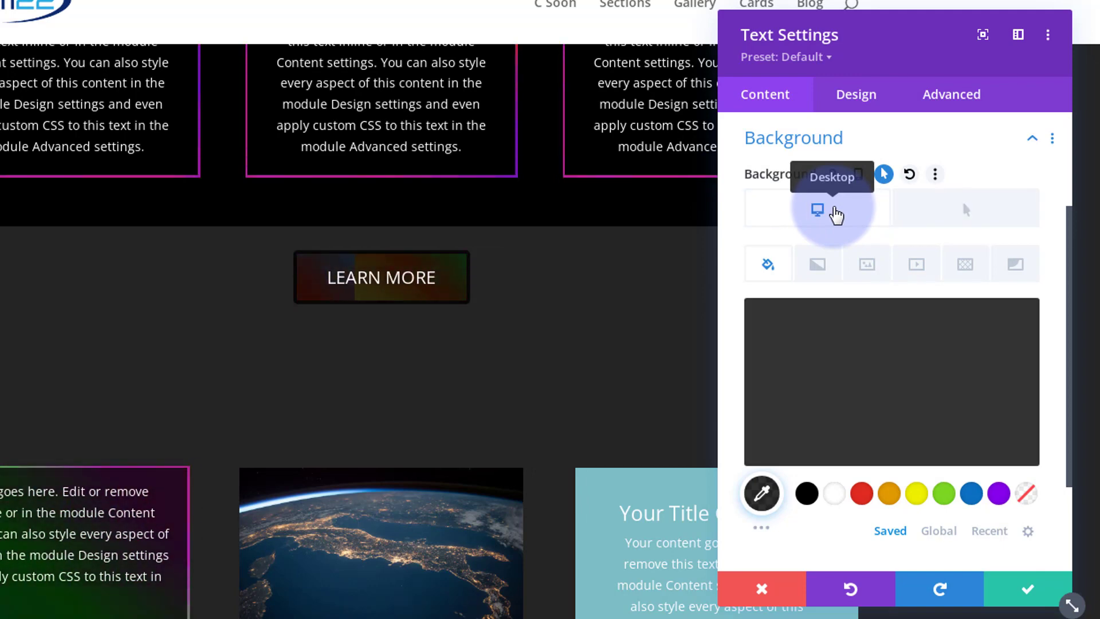
click(977, 215)
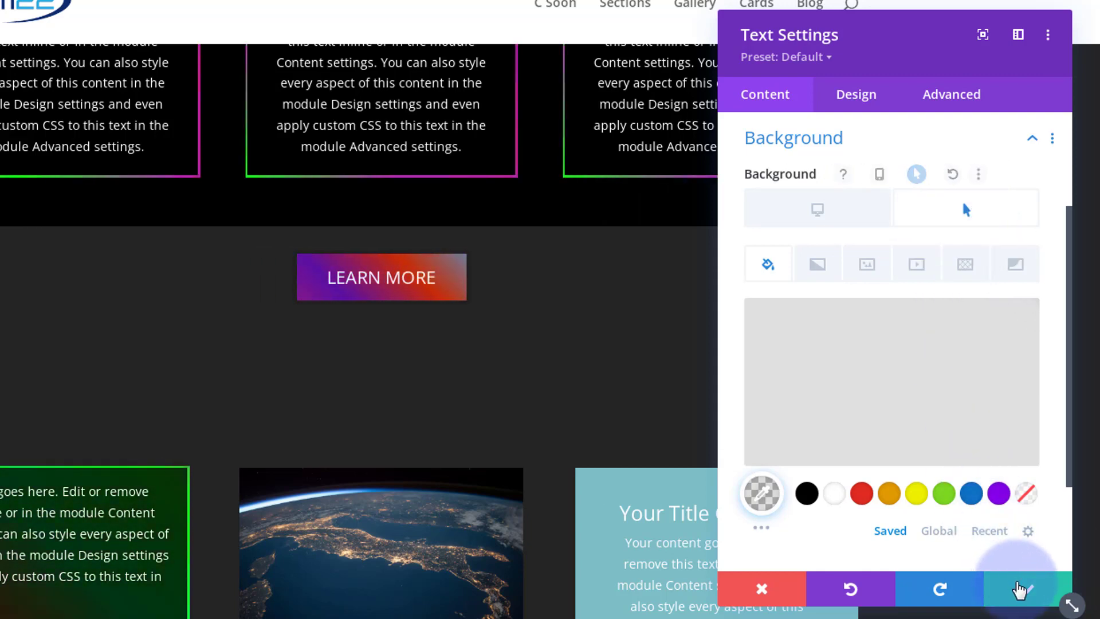
click(1019, 589)
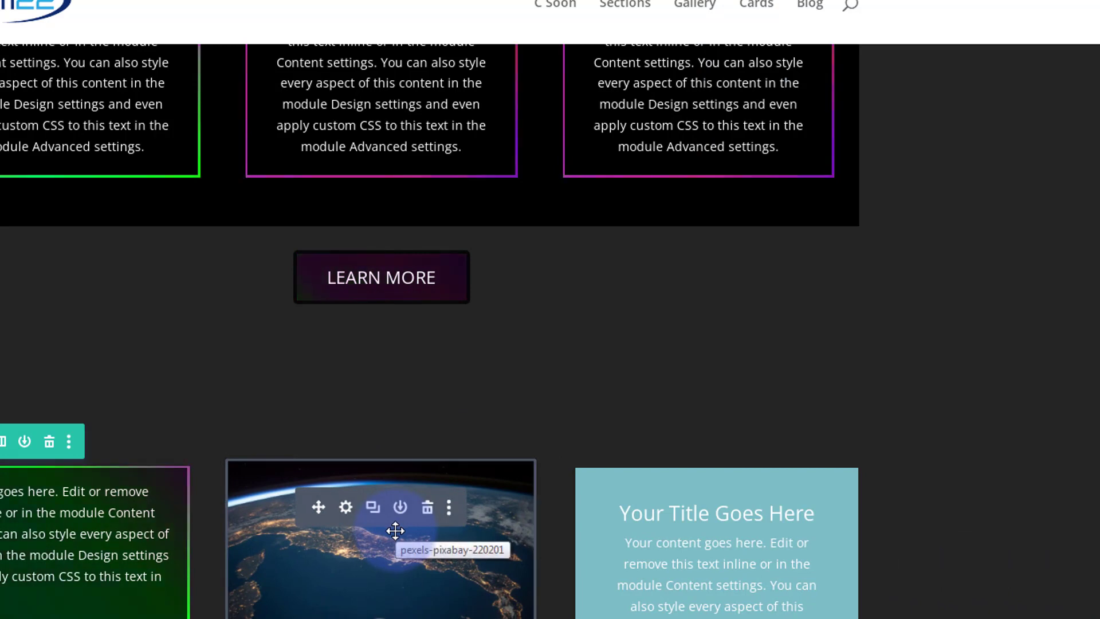
Step: Add the class glowing after imagegr in the Earth image module's CSS classes and save the module
drag(393, 527, 436, 559)
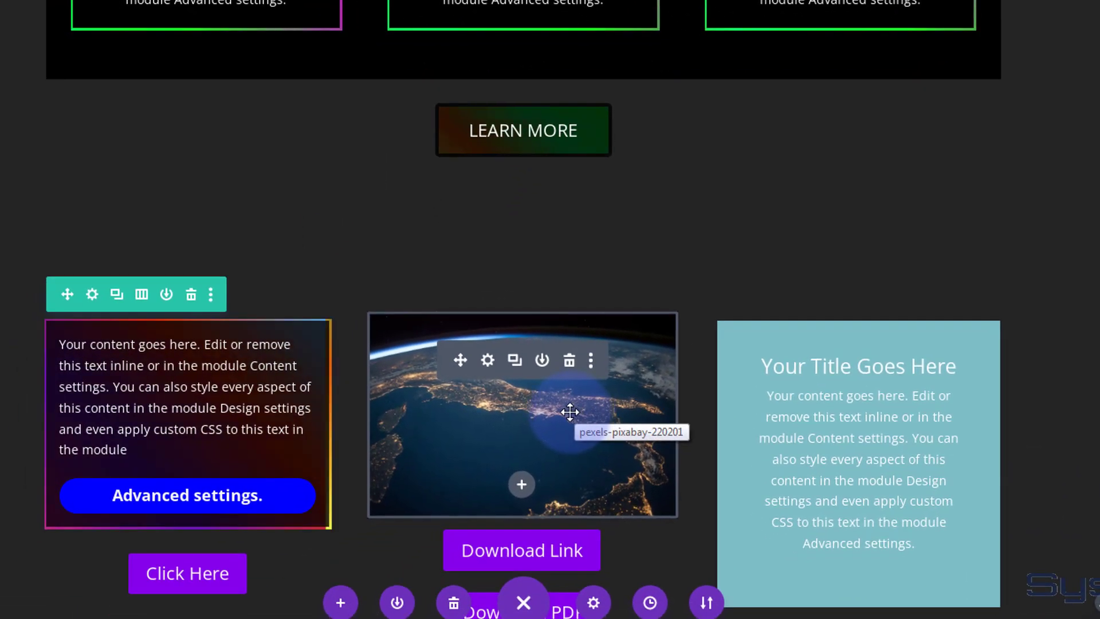
click(488, 362)
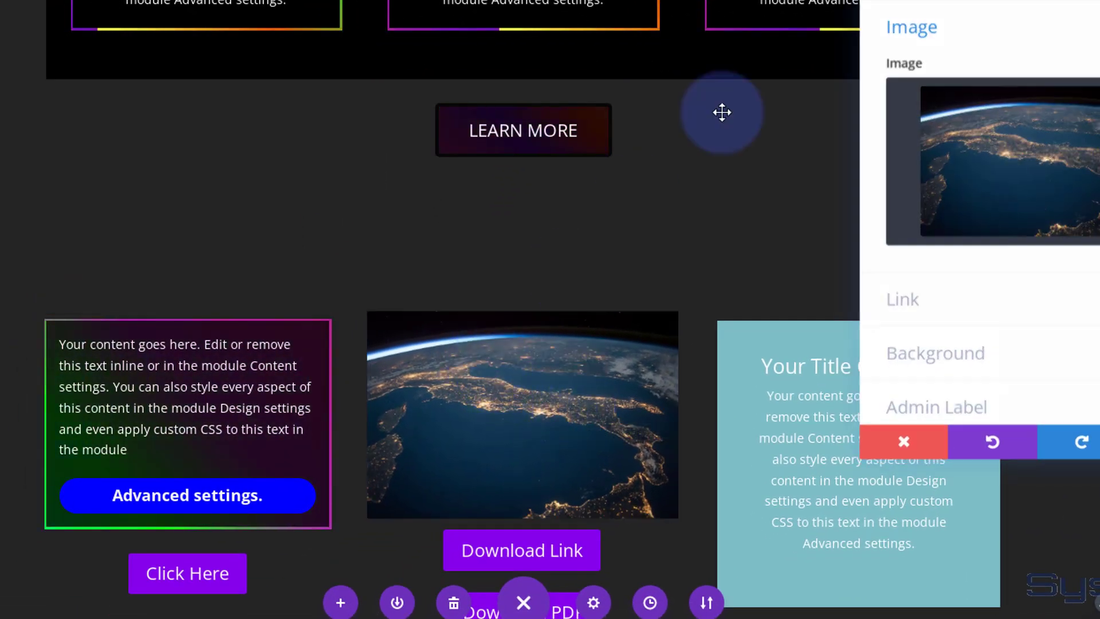
click(1070, 1)
click(1053, 26)
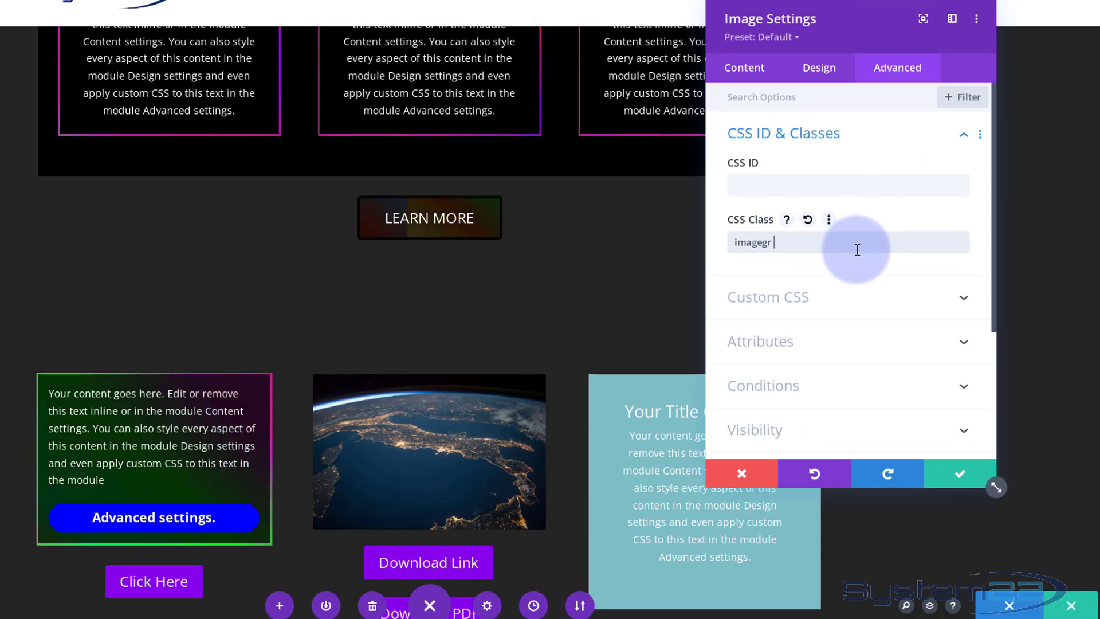
text(glowing)
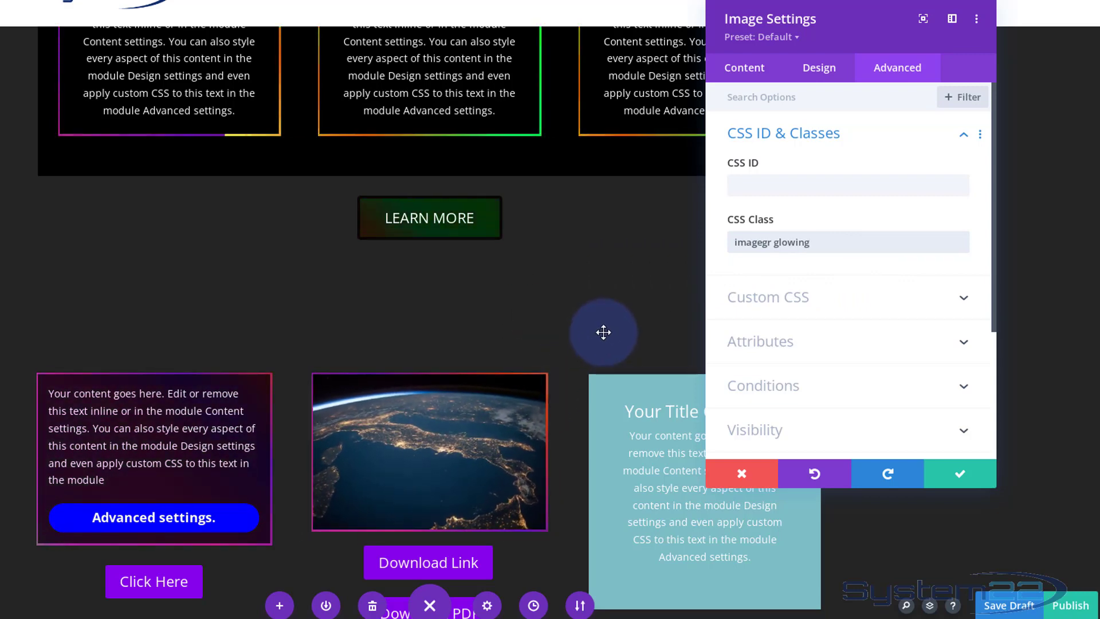
click(961, 474)
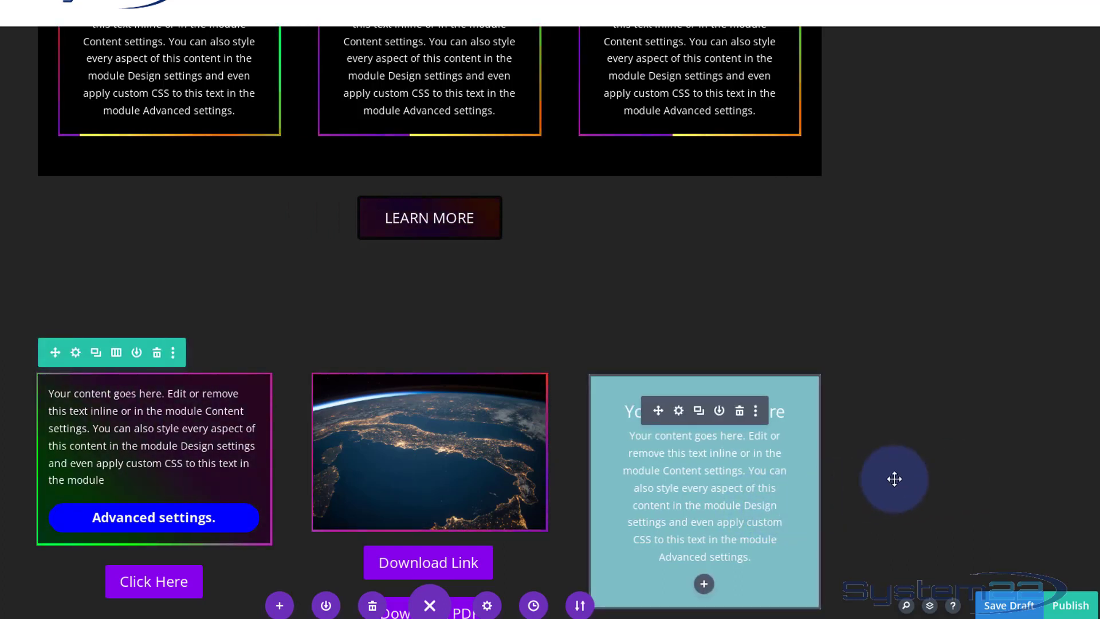
Step: Add the class glowing after shaker in the CSS classes of the third column's call to action module
click(678, 411)
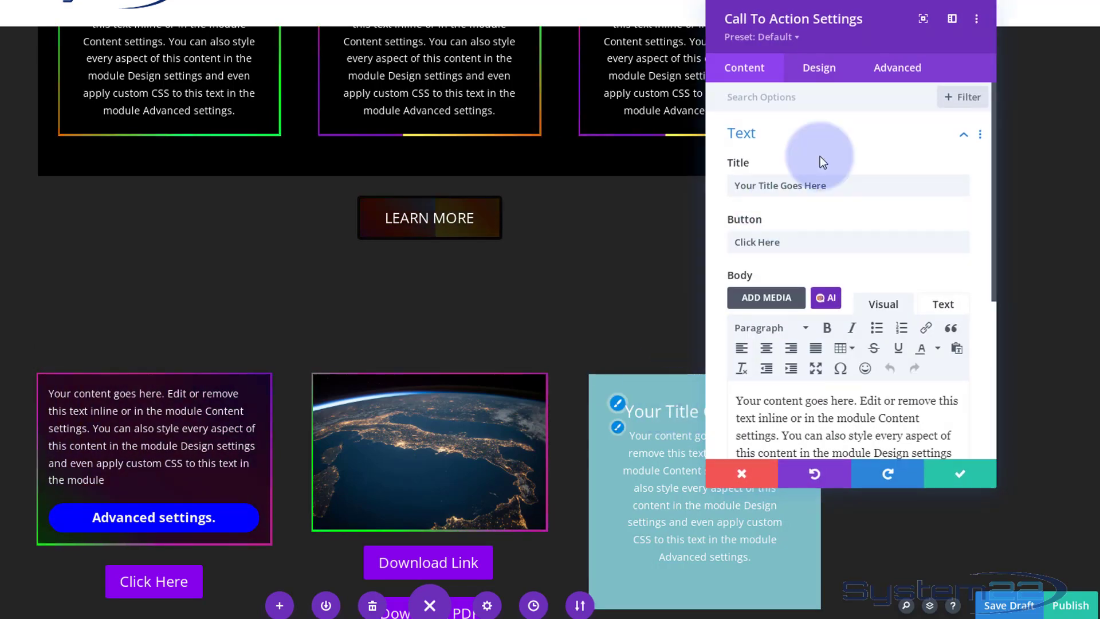
click(896, 71)
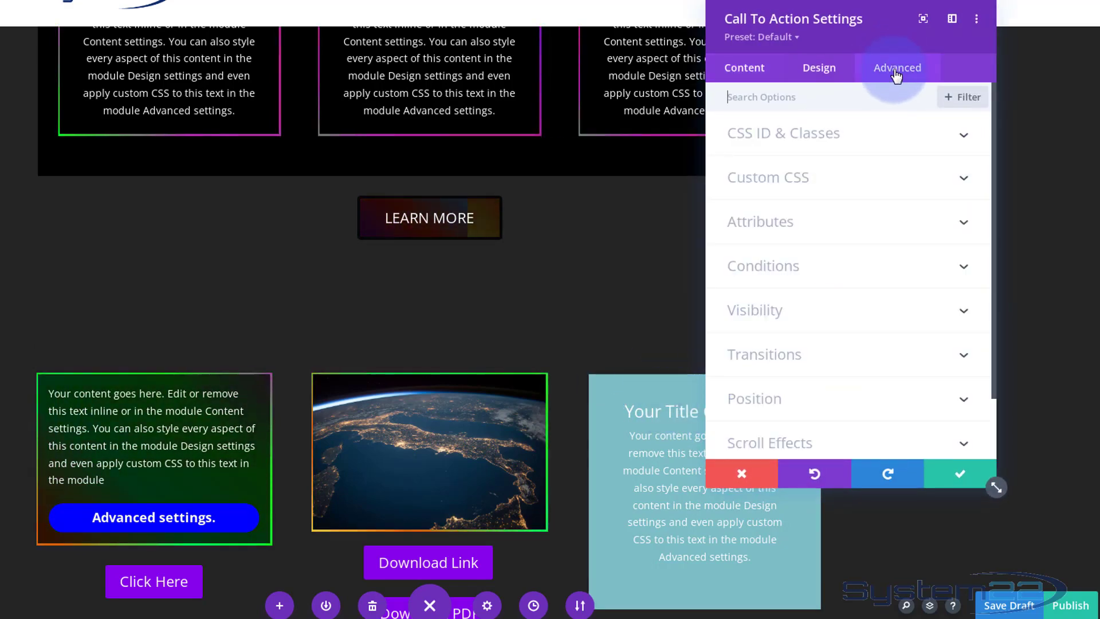
click(887, 140)
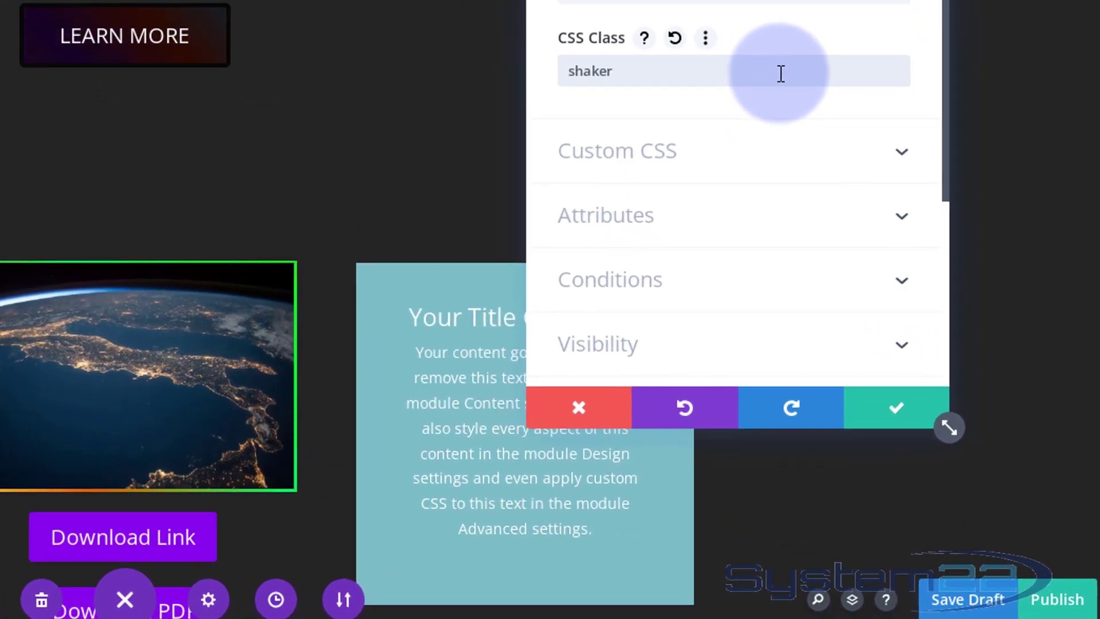
text(glowing)
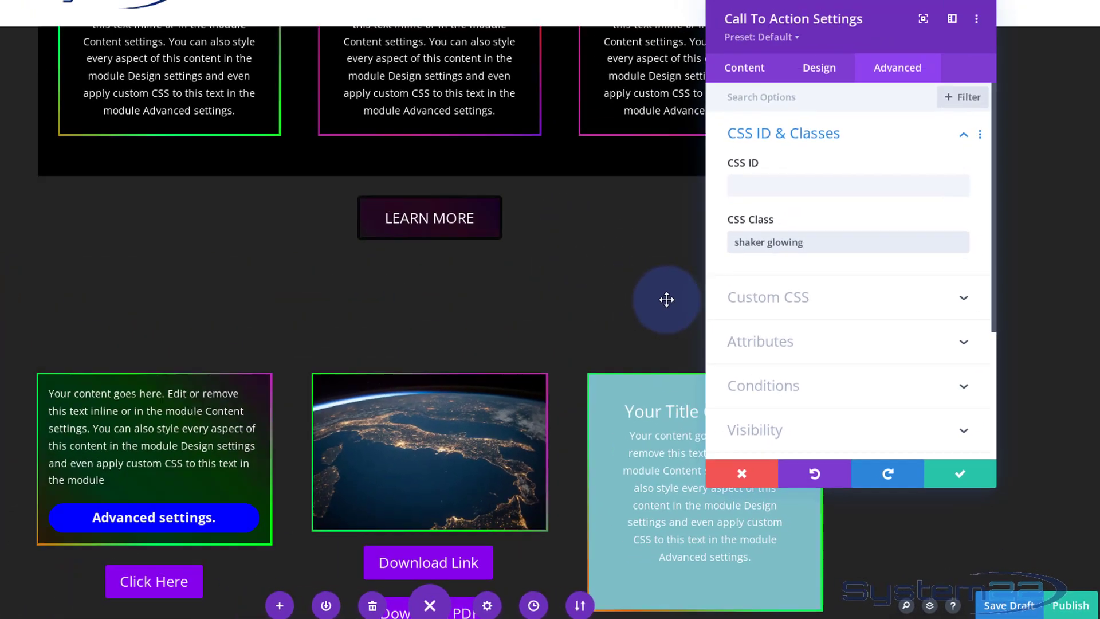
Step: Change the call to action module's background colour to the saved blue, #0c71c3
click(758, 74)
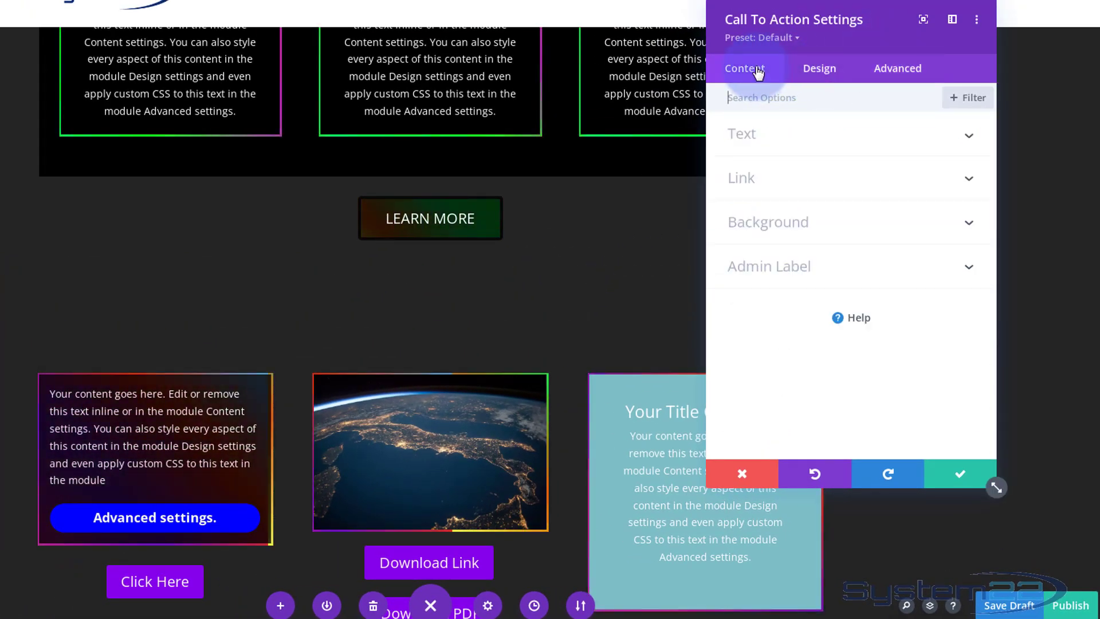
click(830, 228)
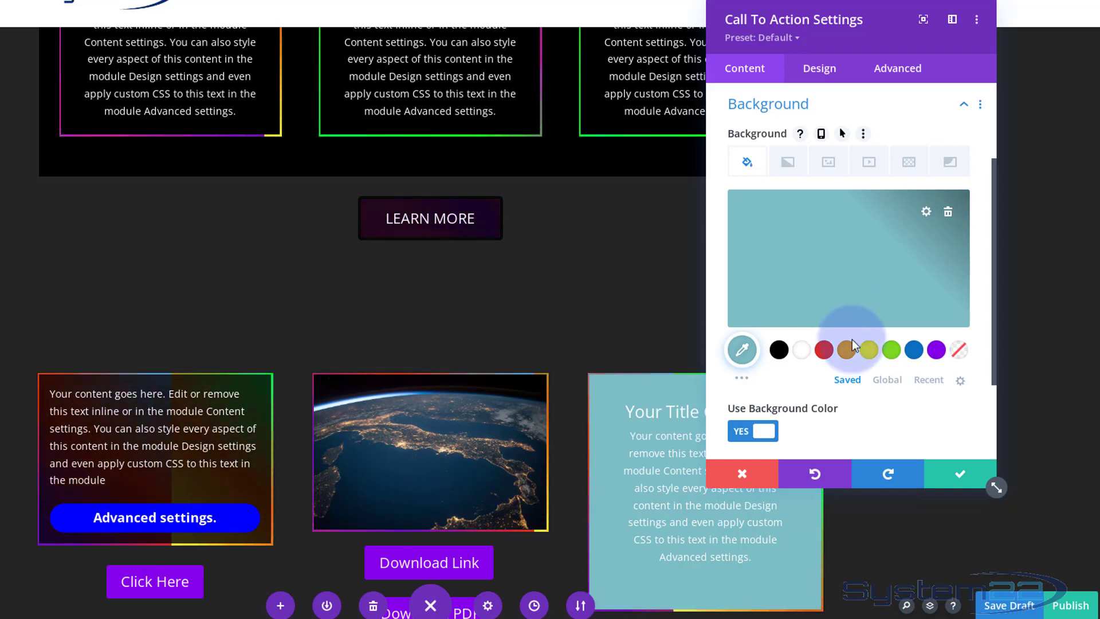
click(914, 351)
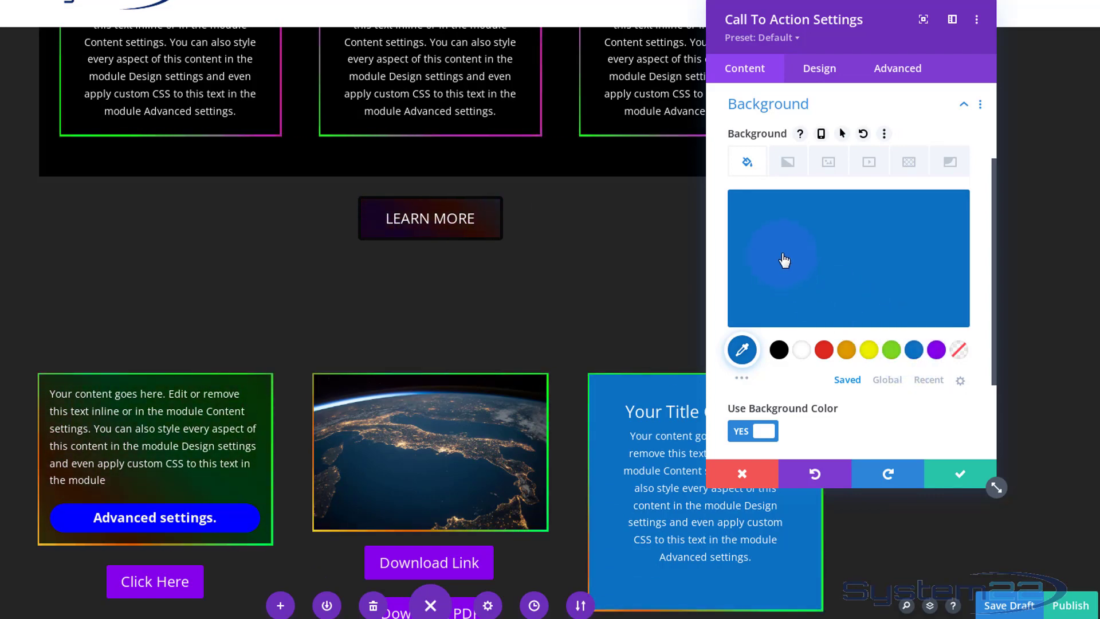
Step: Give the call to action a hover-state background of rgba(12,113,195,0.53), and save the module and the page draft
click(842, 134)
click(893, 173)
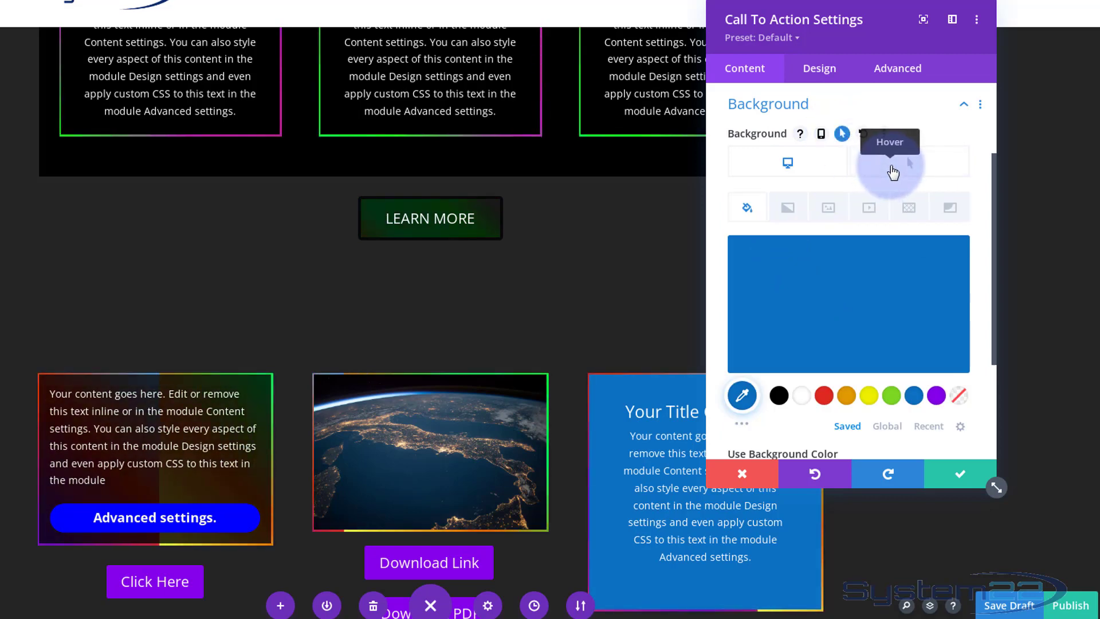
click(854, 315)
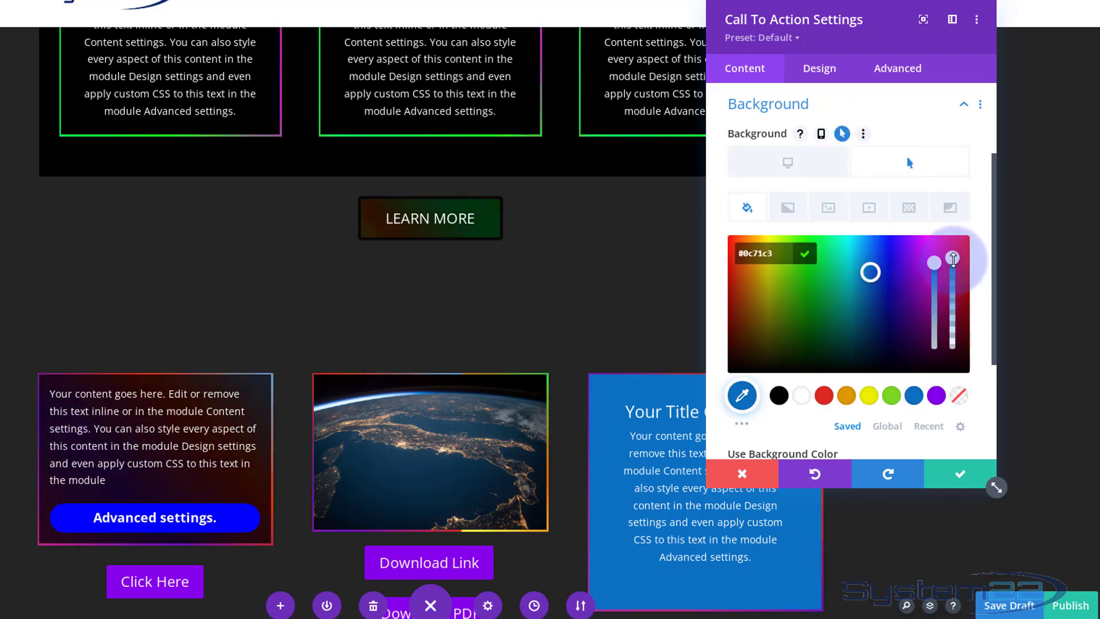
drag(952, 259, 953, 324)
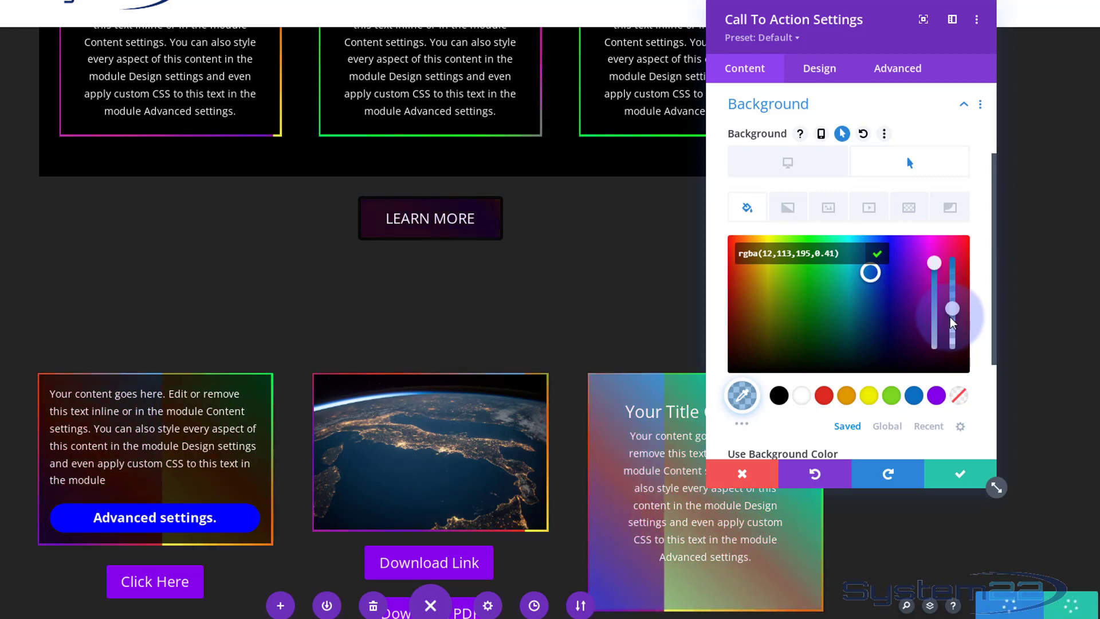
drag(951, 320, 951, 310)
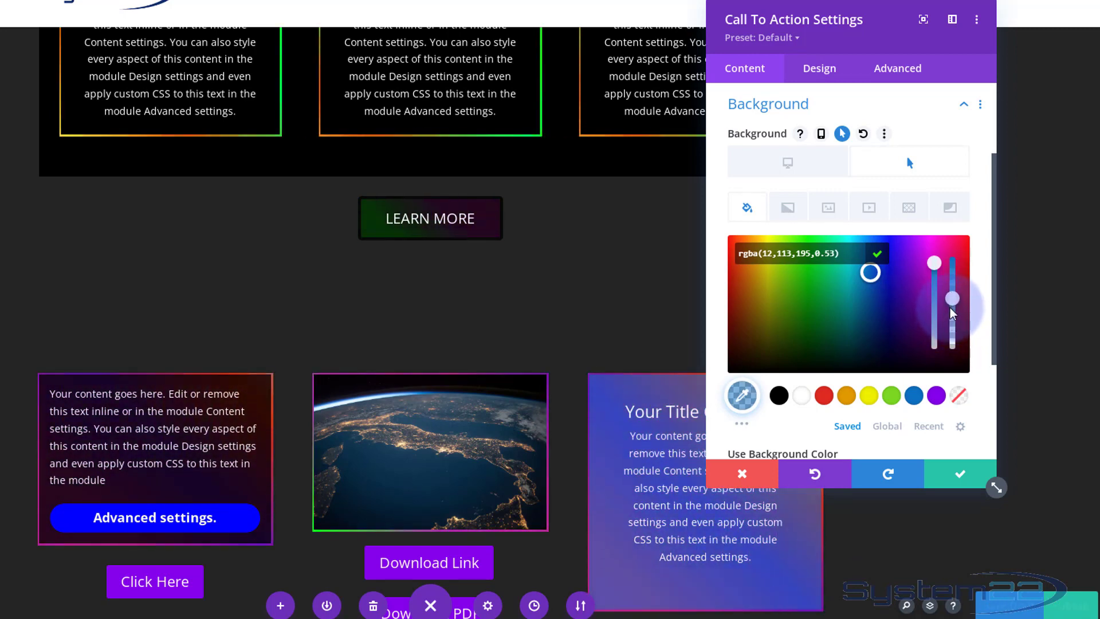
click(963, 480)
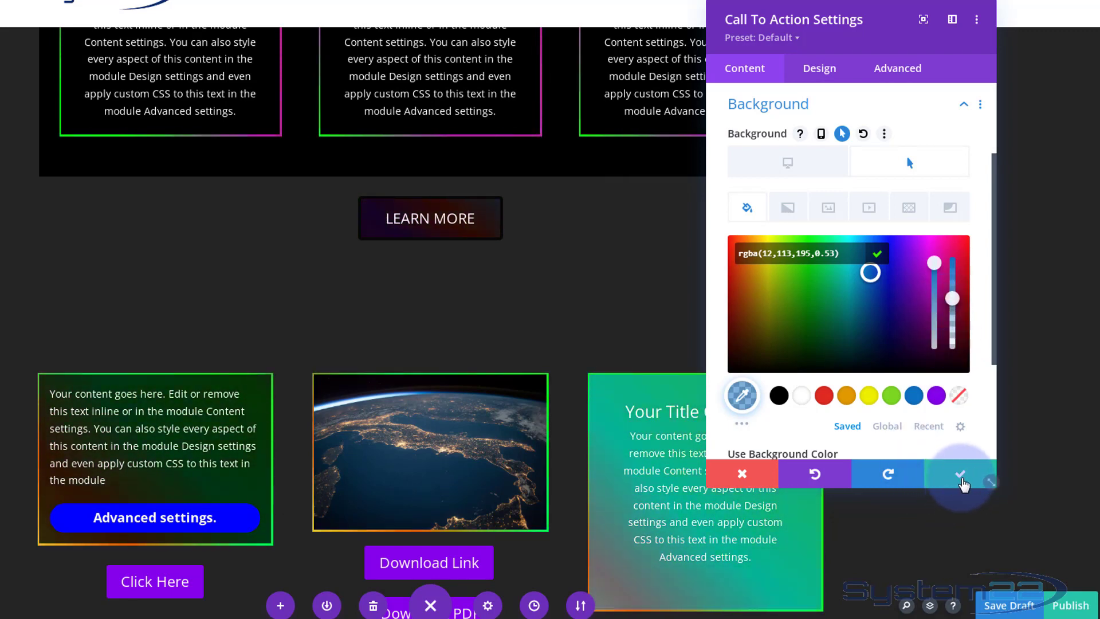
click(955, 481)
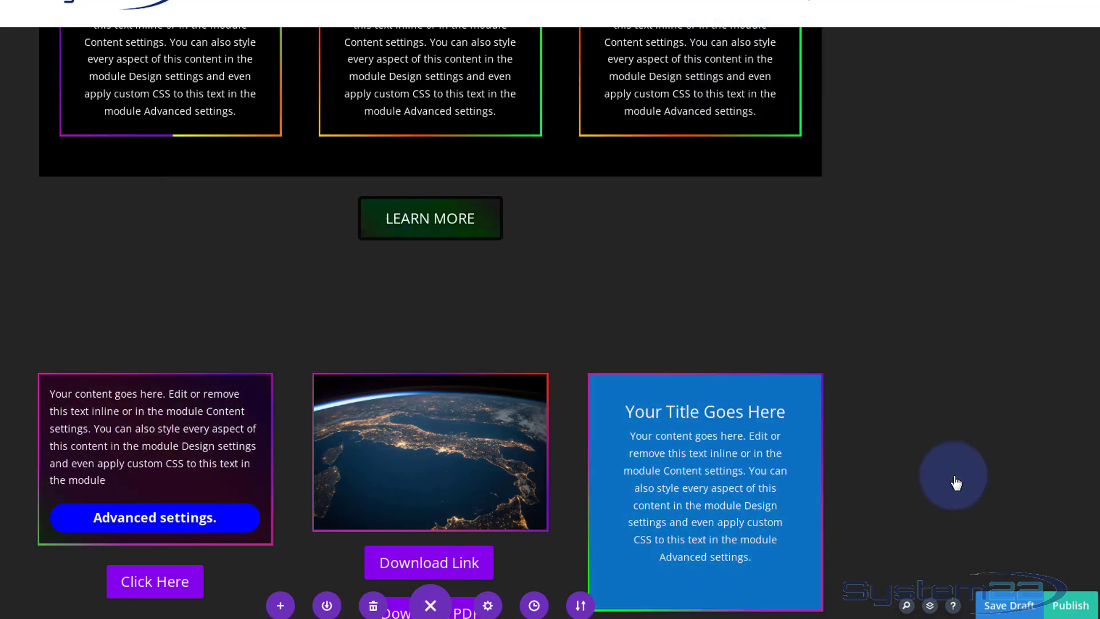
click(1010, 606)
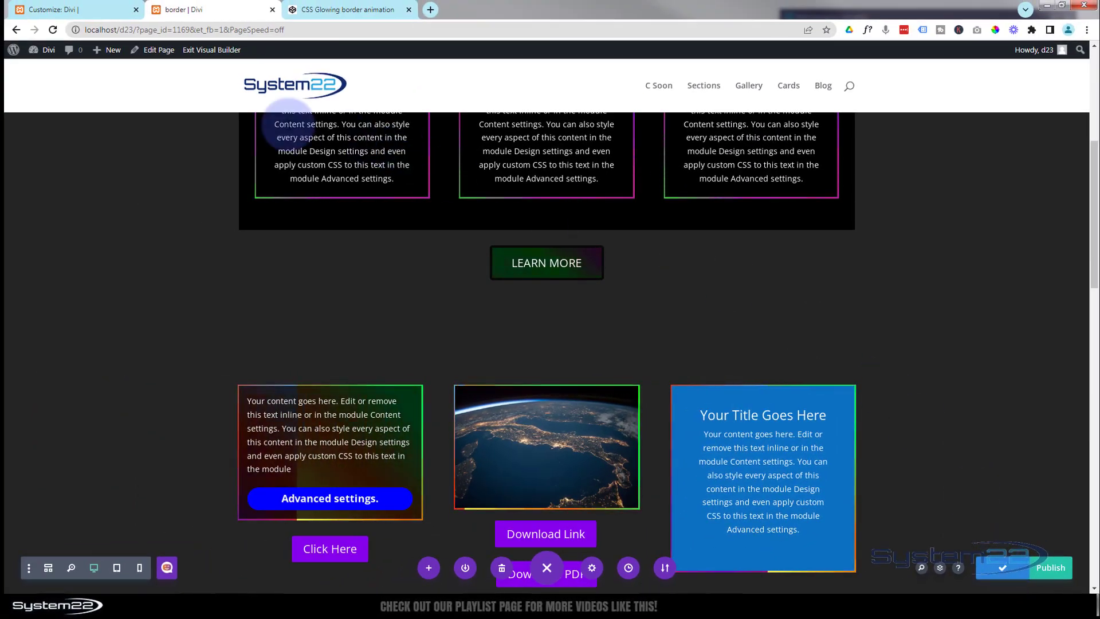
Step: Exit the visual builder and check the glowing borders and hover backgrounds on the page's blurb, button, text, image and call to action modules
click(209, 51)
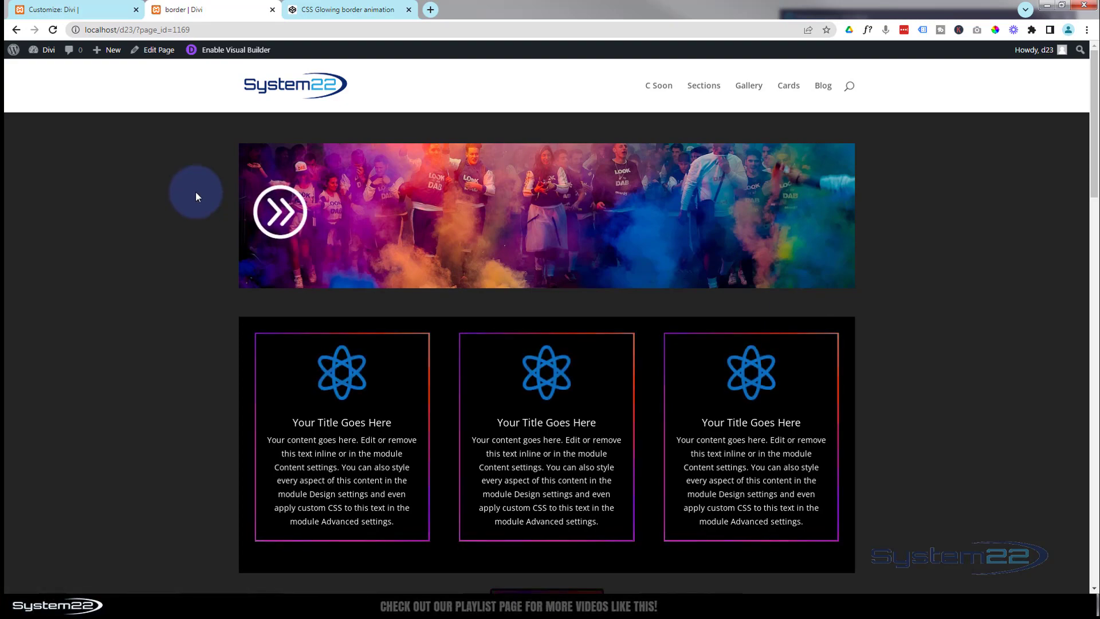
scroll(157, 223, down, 2)
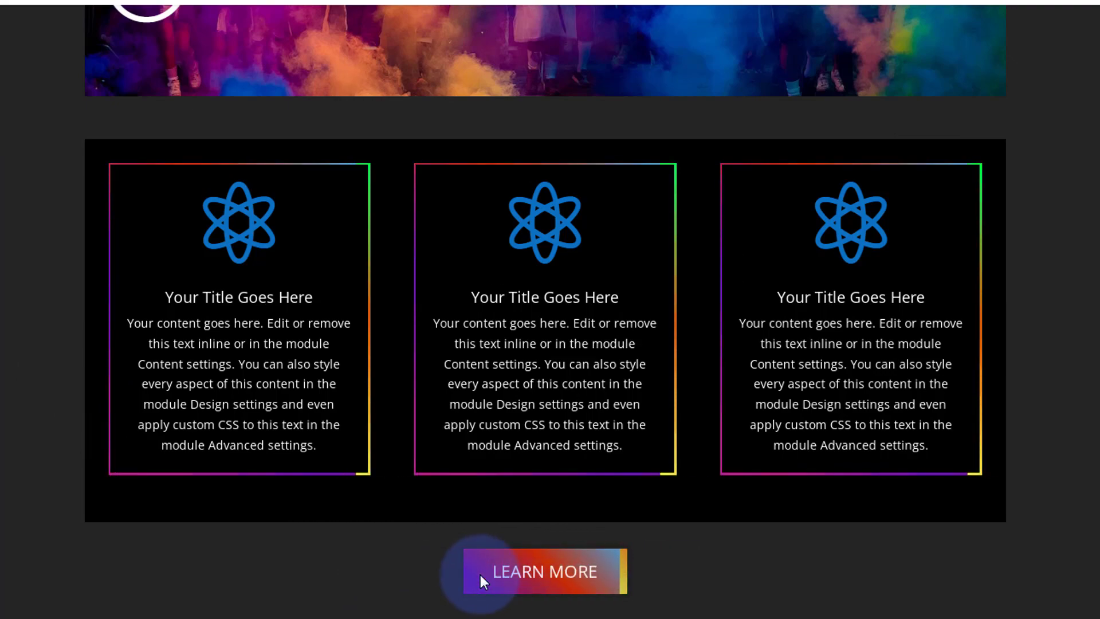
scroll(347, 566, down, 7)
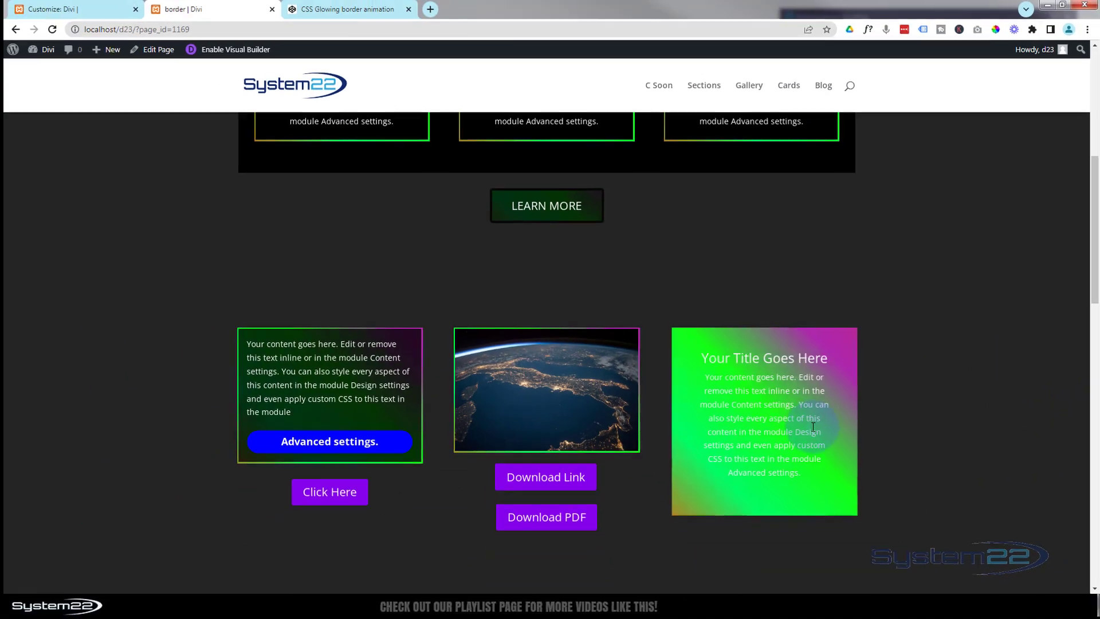
scroll(618, 265, up, 2)
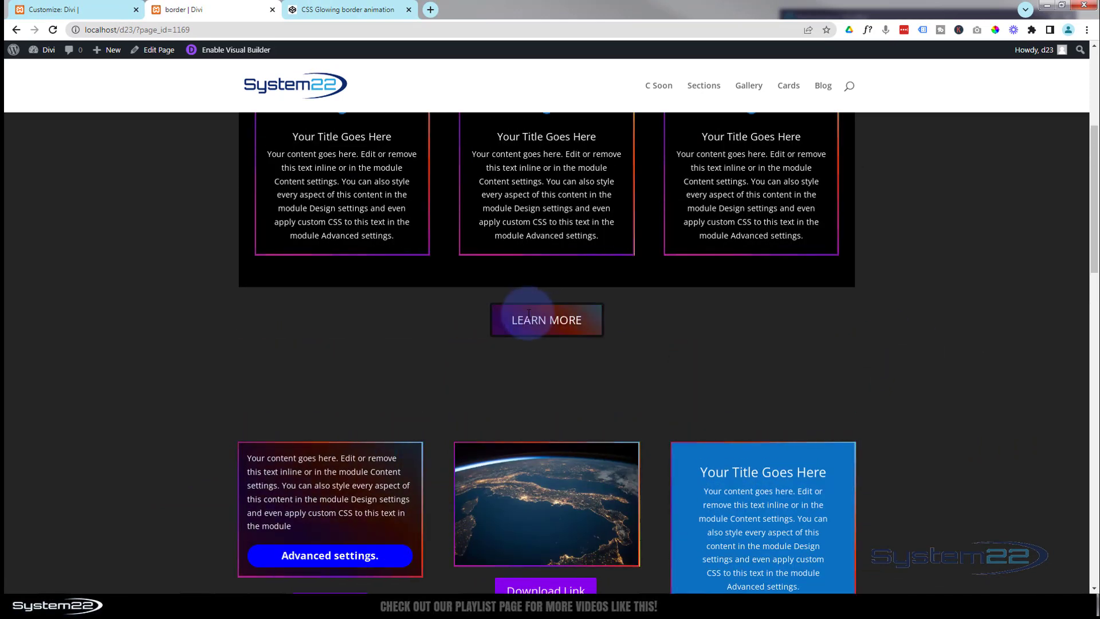
scroll(273, 309, up, 2)
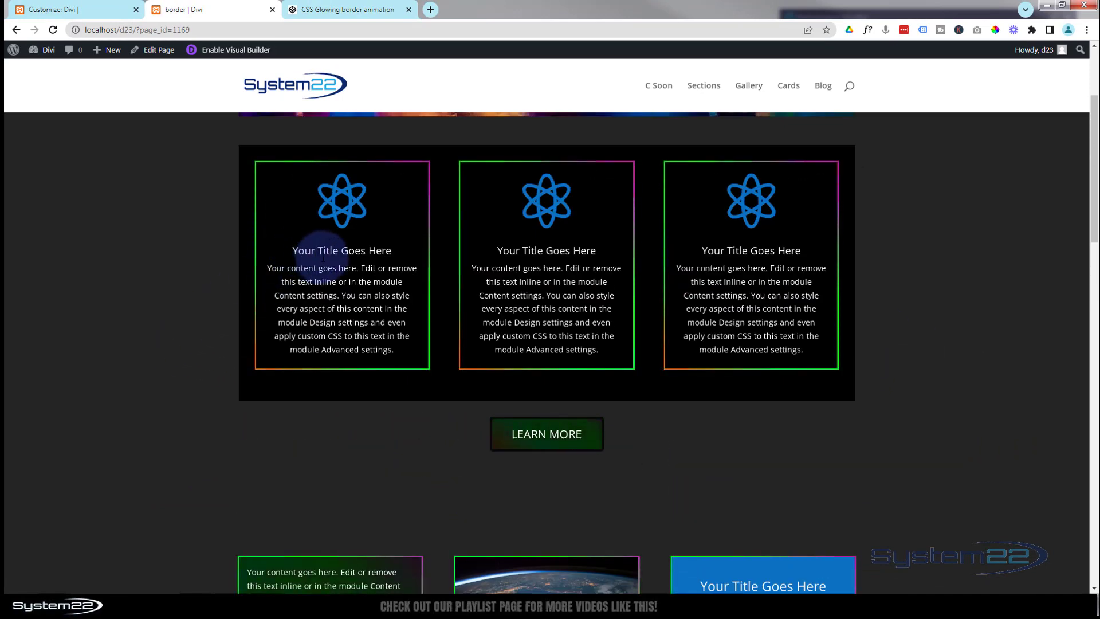
scroll(88, 310, up, 1)
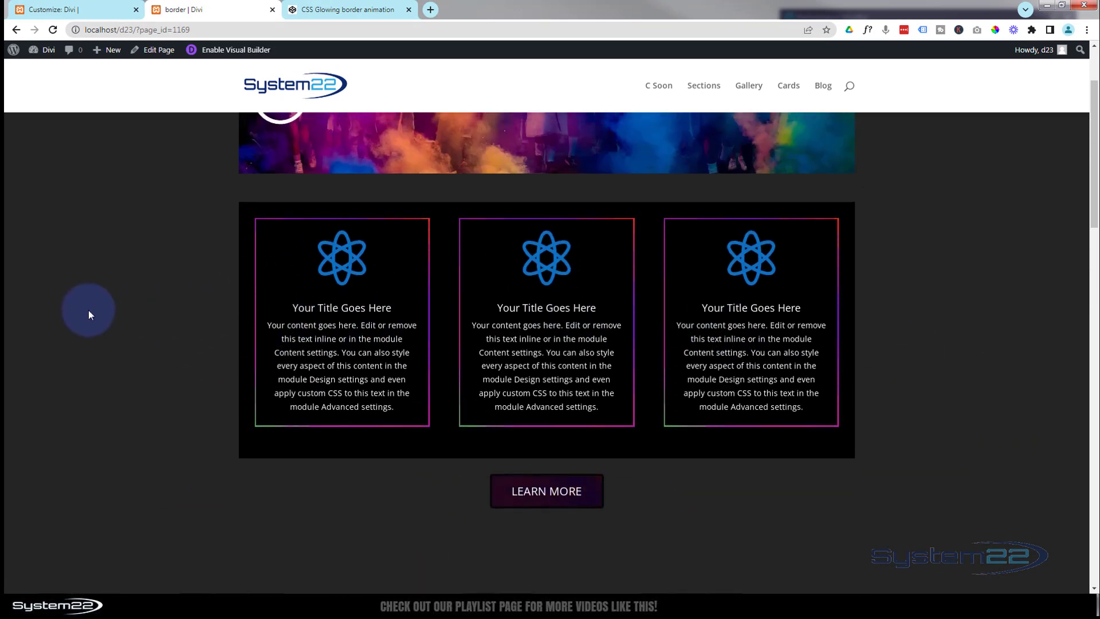
scroll(88, 310, up, 2)
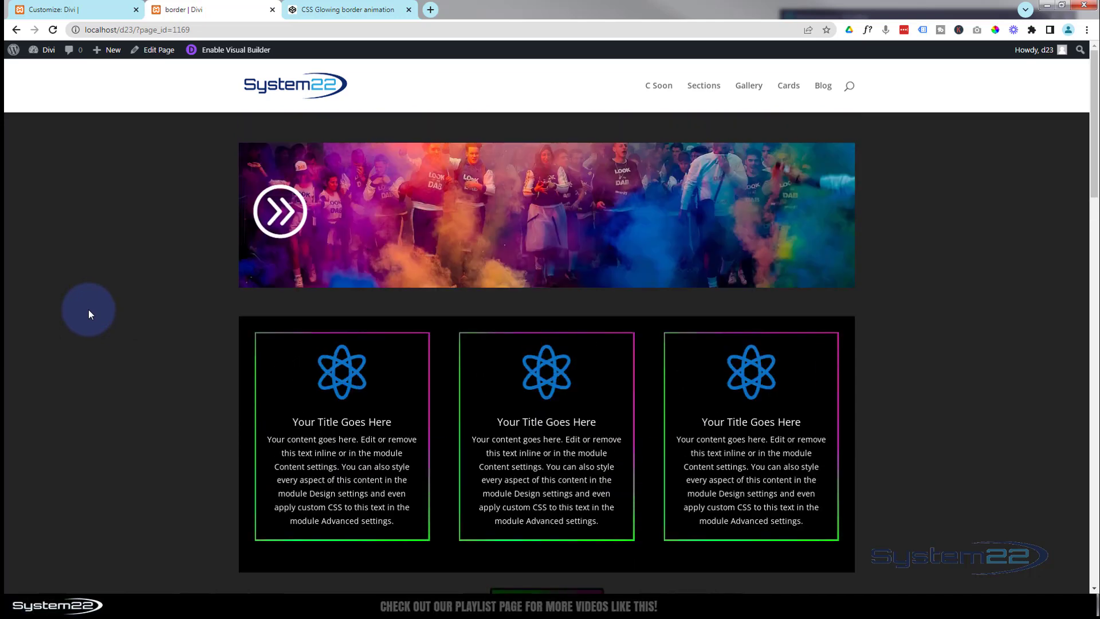
Step: Review the .glowing::before rule and the glower keyframes in the CSS of the CodePen glowing border example
click(342, 10)
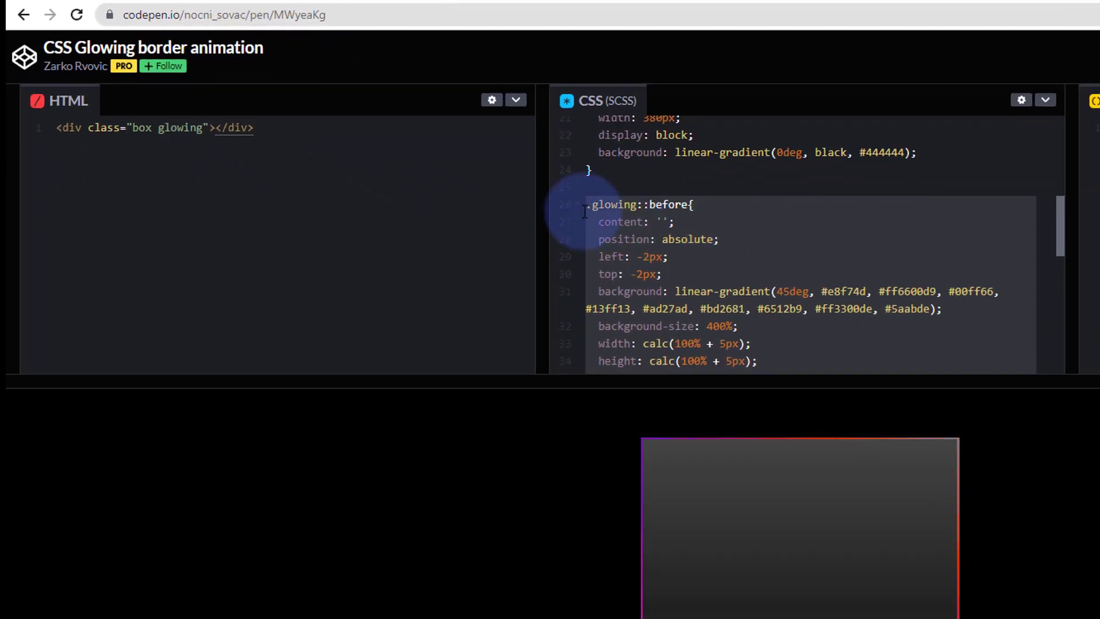
click(584, 207)
scroll(630, 224, down, 10)
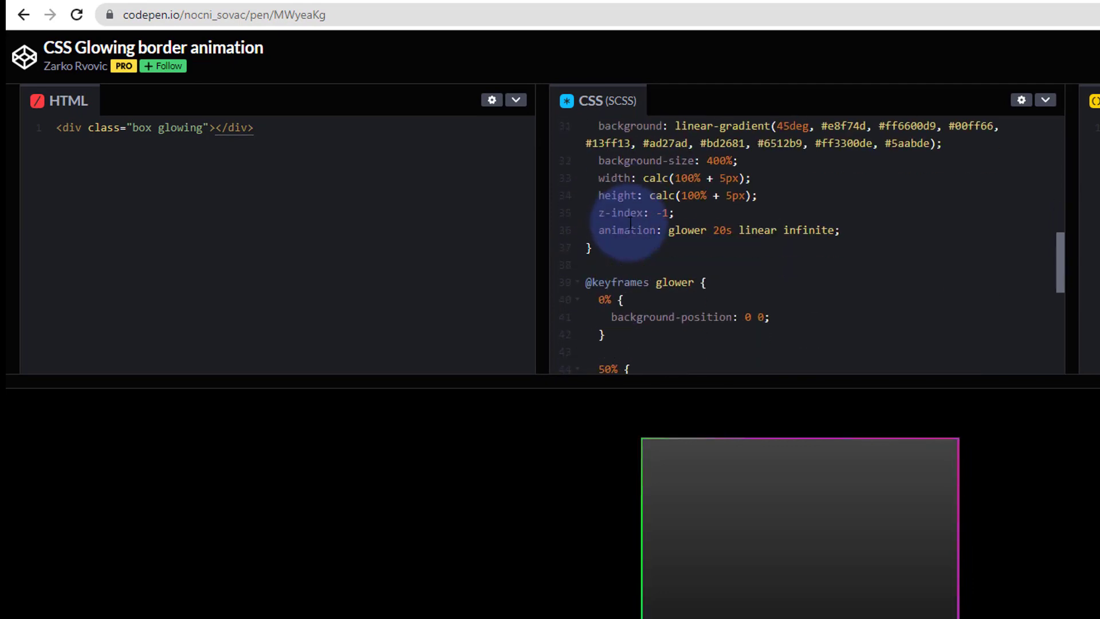
scroll(630, 223, up, 2)
scroll(630, 223, up, 8)
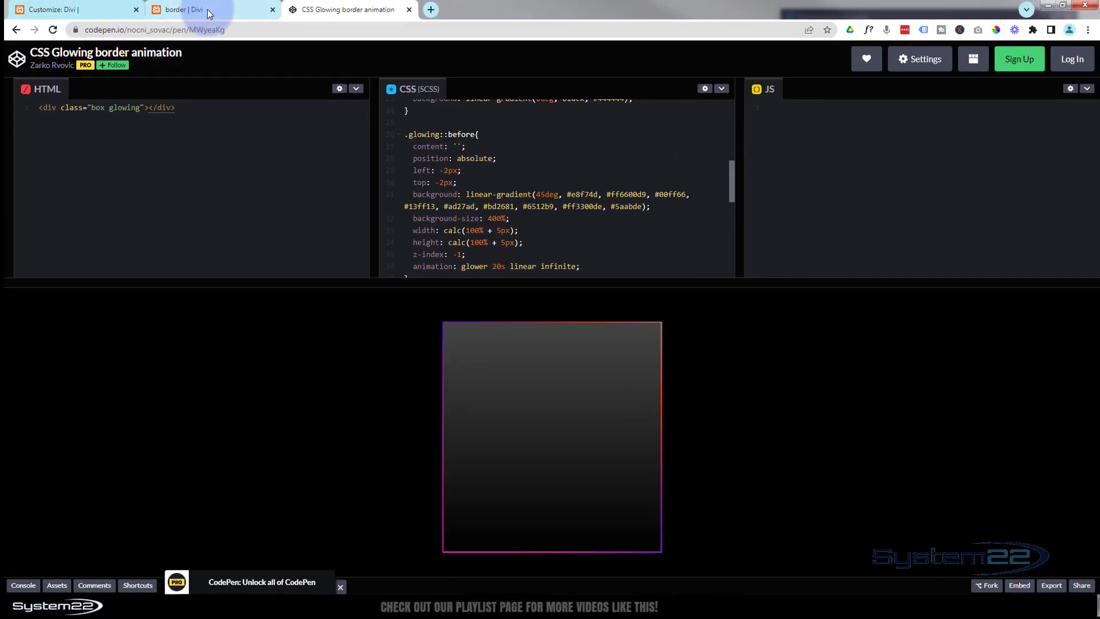
Step: Return to the border page and look over the glowing modules from the blurbs to the call to action row
click(208, 9)
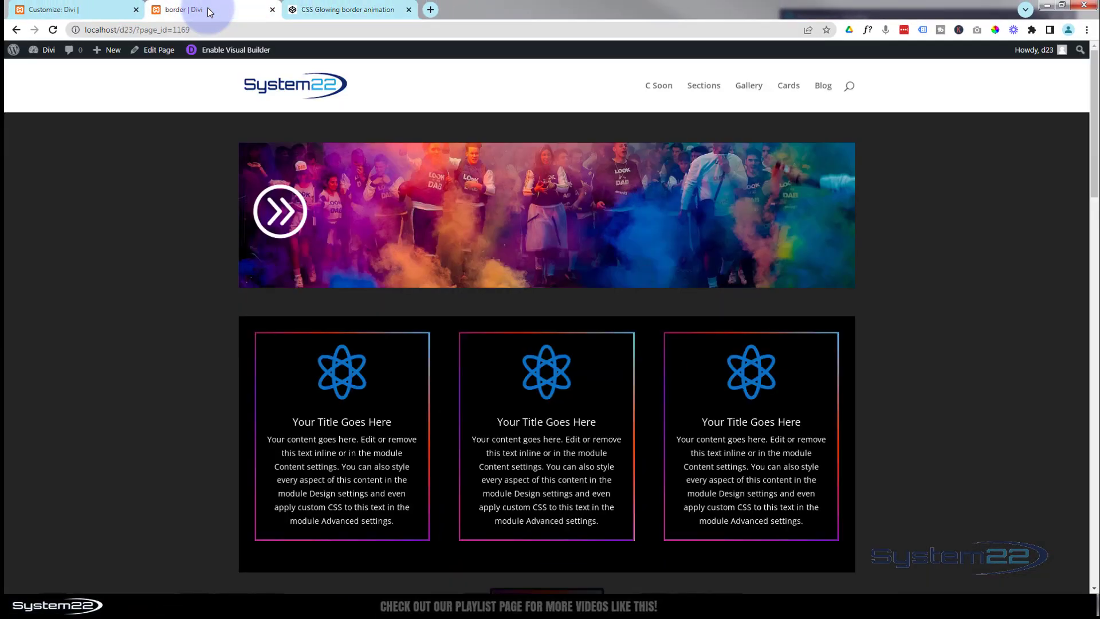
scroll(143, 274, down, 7)
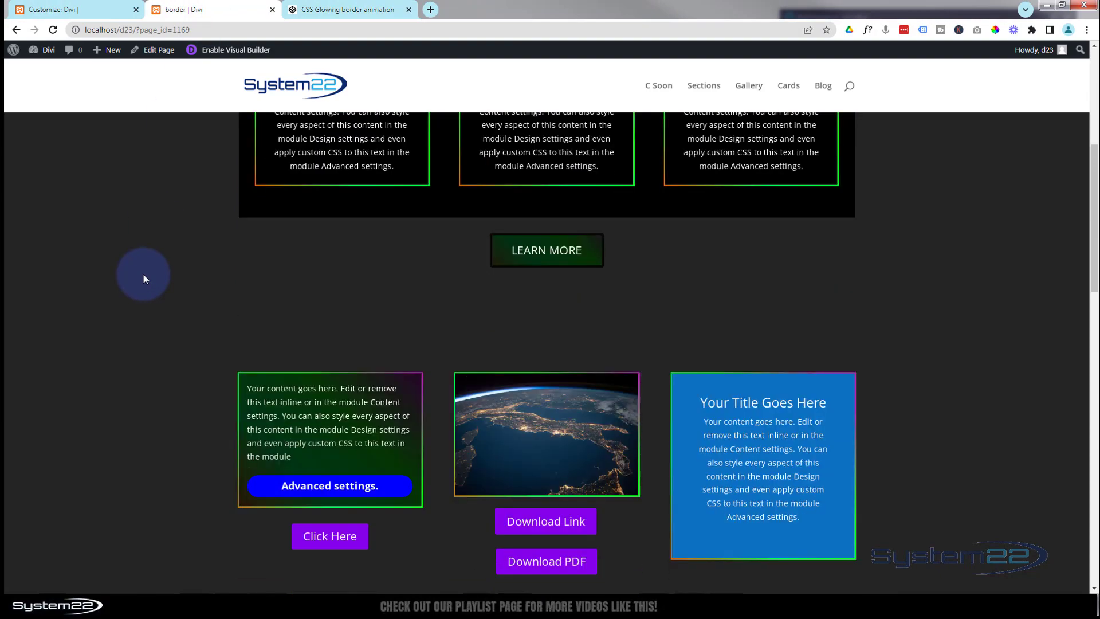
scroll(142, 279, up, 6)
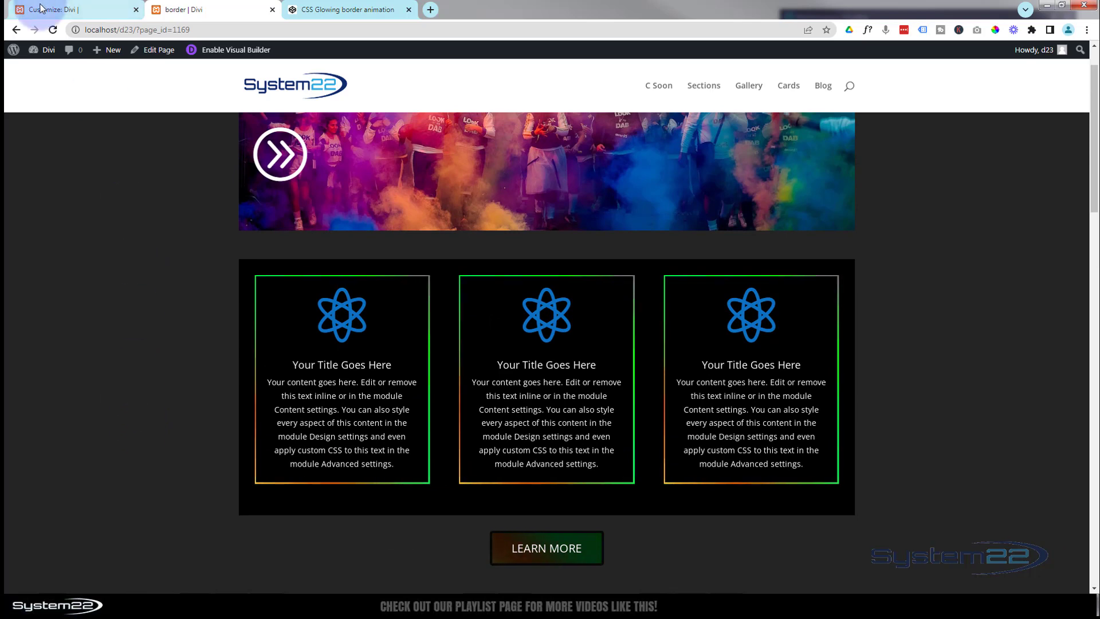
Step: Open the Additional CSS section in the Divi customizer, and return to the border page to view the glowing modules again
click(86, 11)
click(61, 160)
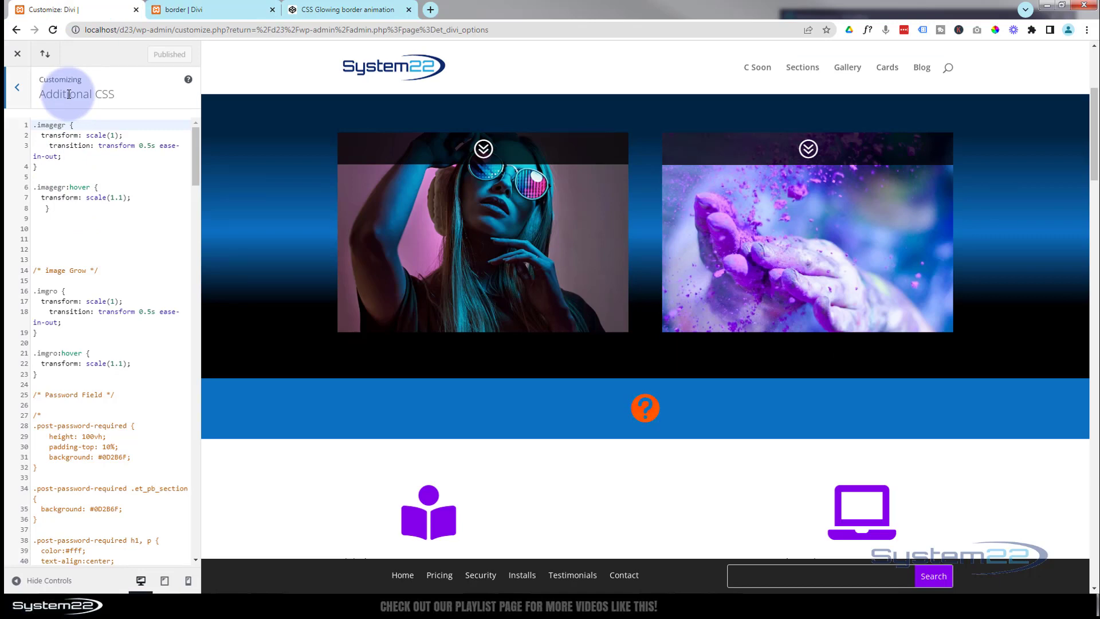
click(234, 10)
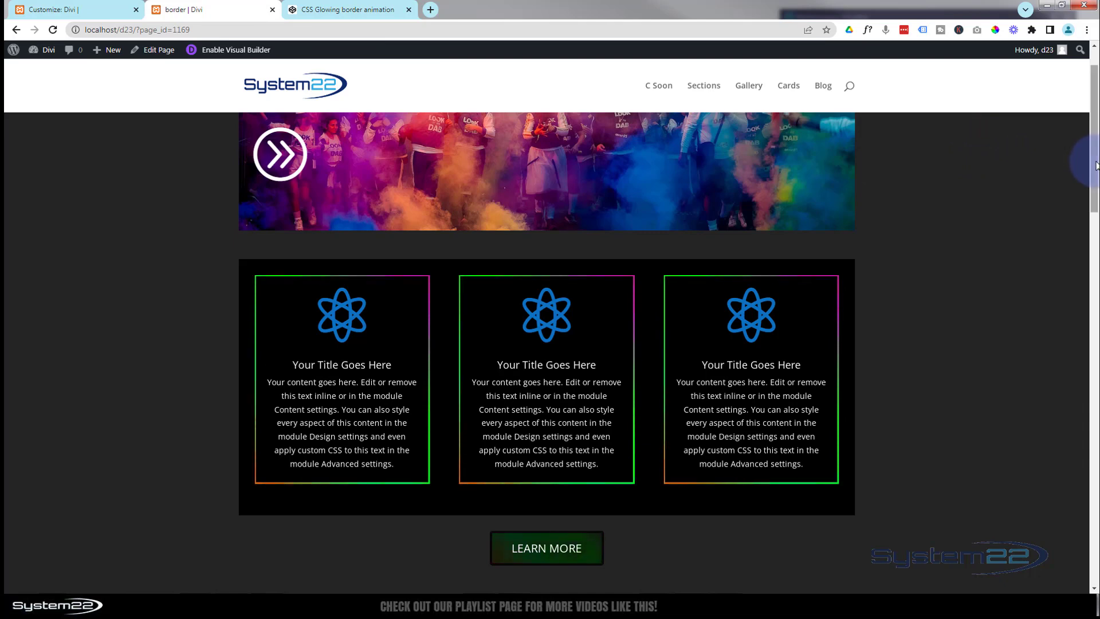
scroll(1094, 179, down, 2)
scroll(1091, 183, down, 2)
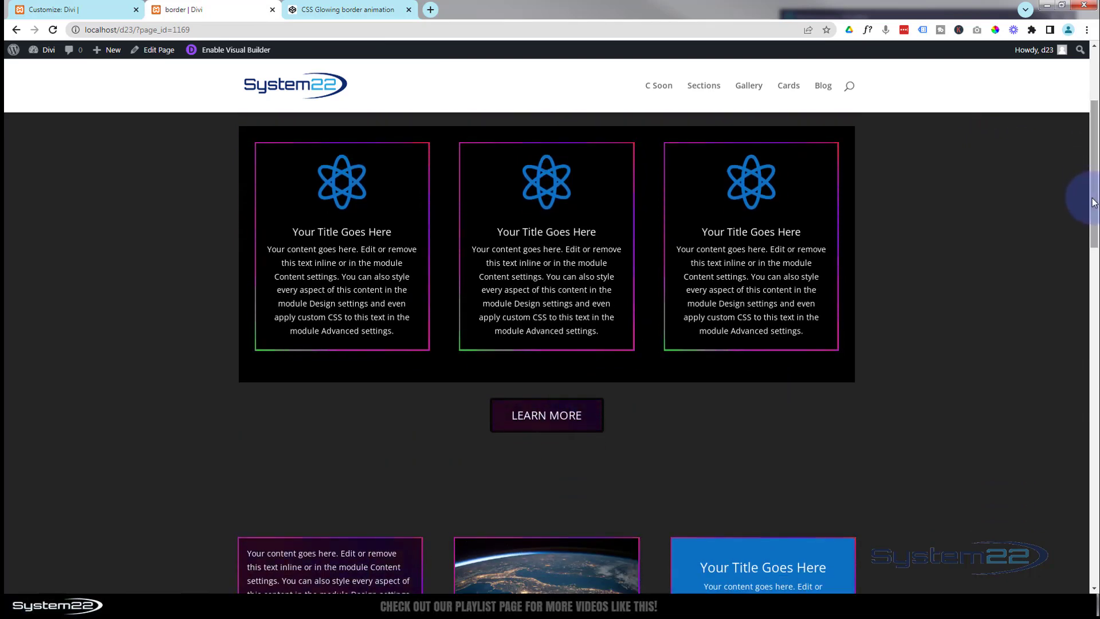